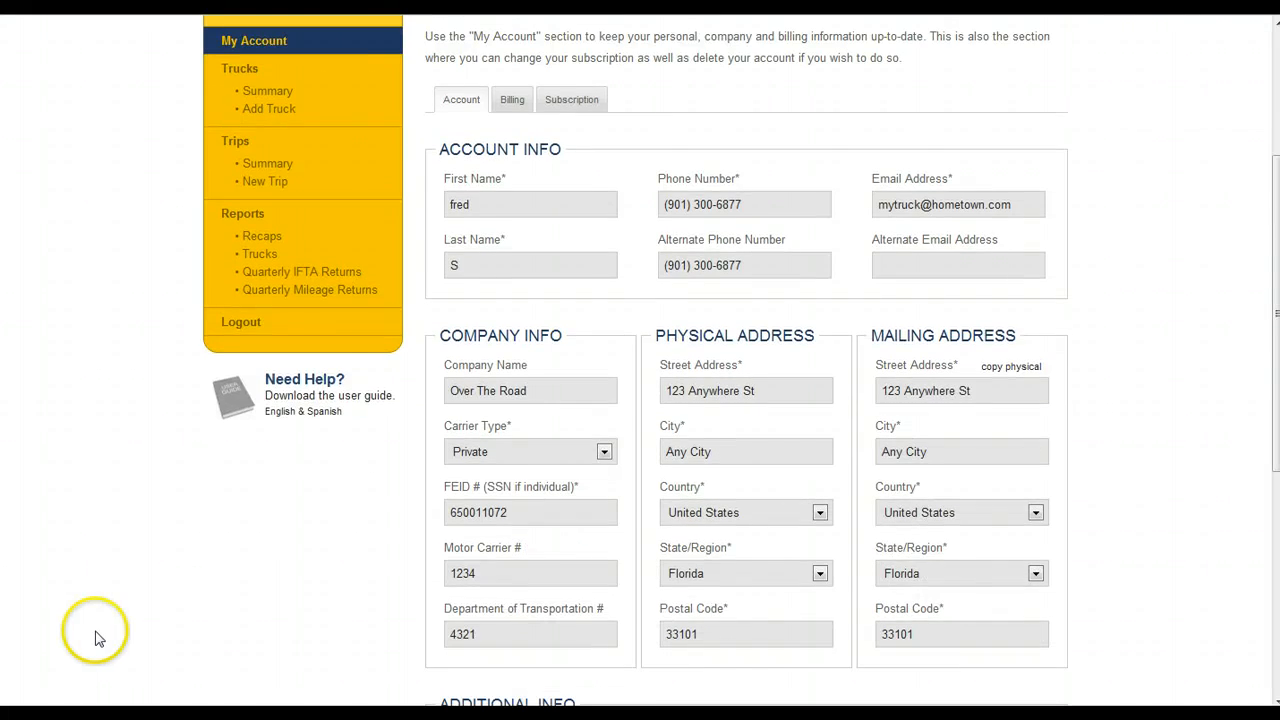
Review the account's contact, company, address, additional info and password sections on the My Account page
{"action": "scroll", "coordinate": [92, 640], "scroll_direction": "down", "scroll_amount": 7}
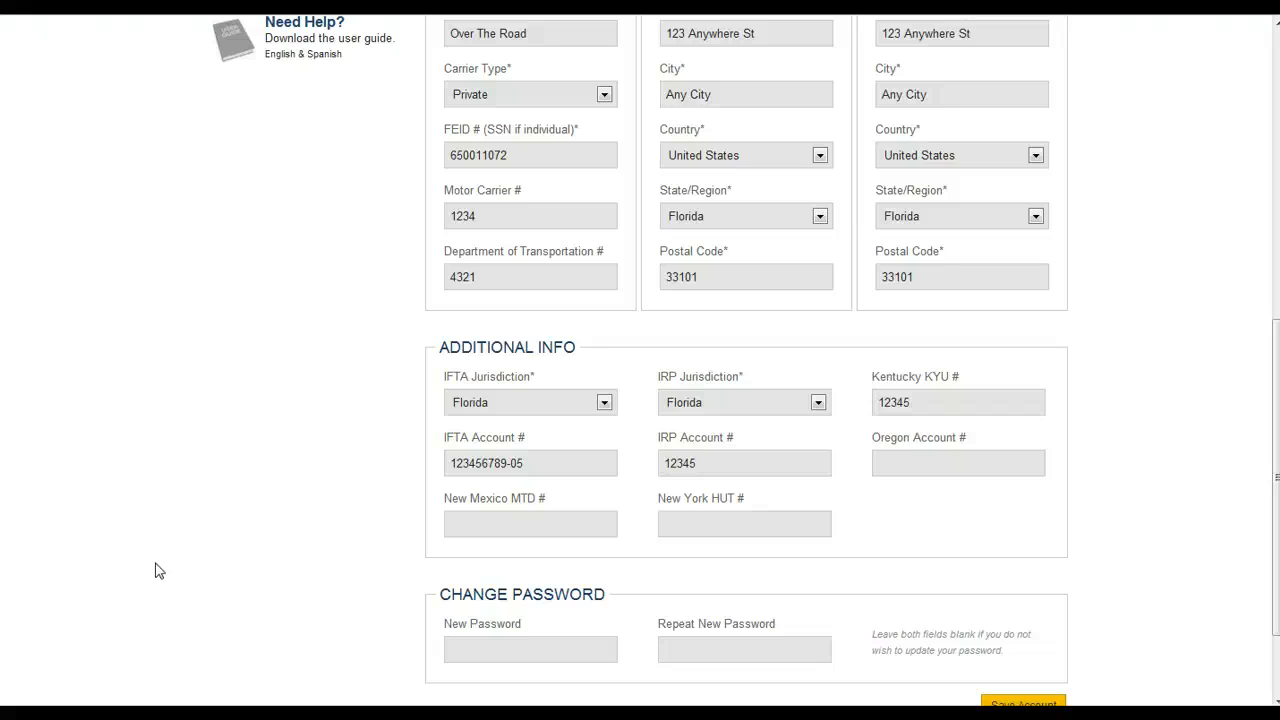
{"action": "scroll", "coordinate": [155, 570], "scroll_direction": "down", "scroll_amount": 1}
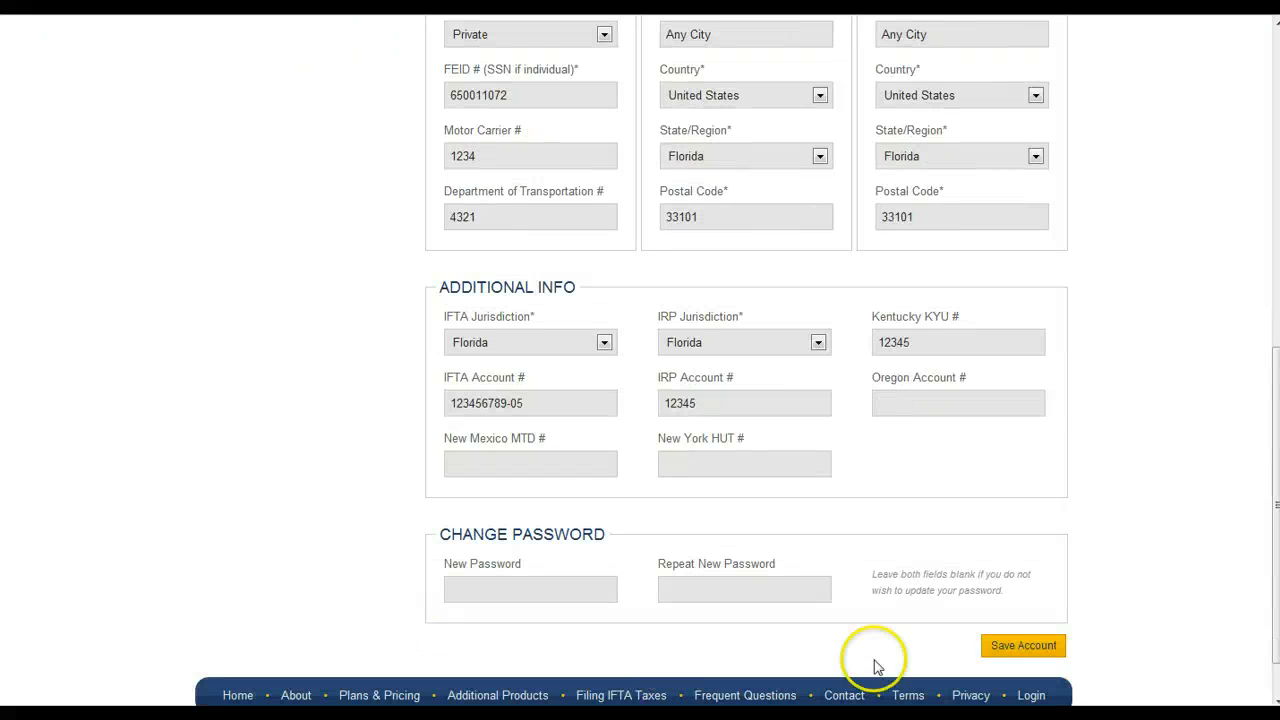
{"action": "scroll", "coordinate": [341, 501], "scroll_direction": "up", "scroll_amount": 10}
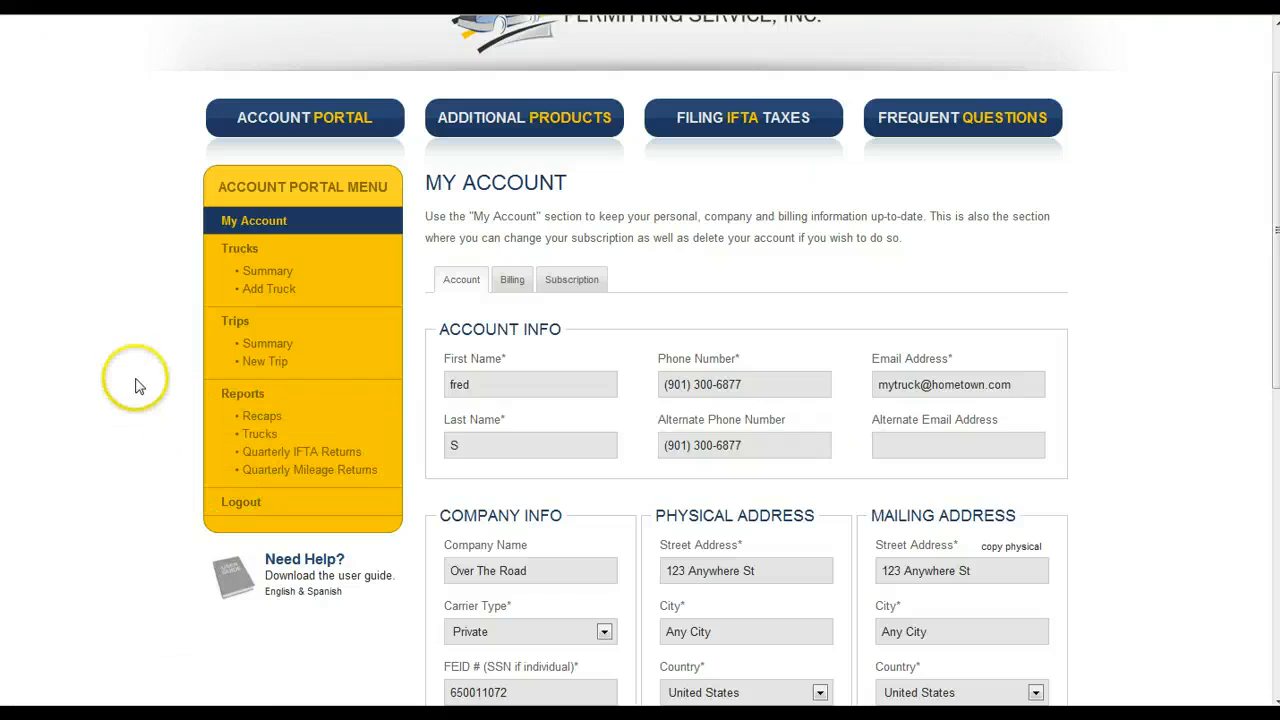
Open the truck's details and examine the available truck types without changing the selection
{"action": "left_click", "coordinate": [268, 274]}
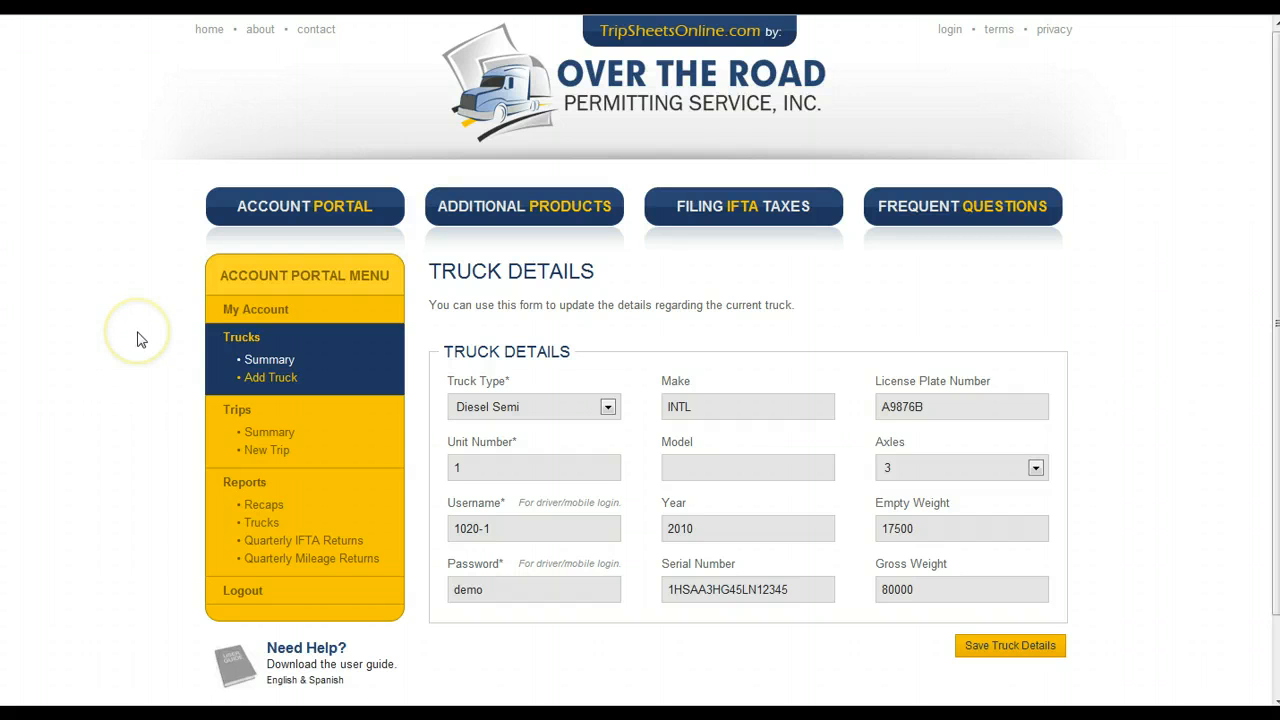
{"action": "left_click", "coordinate": [608, 408]}
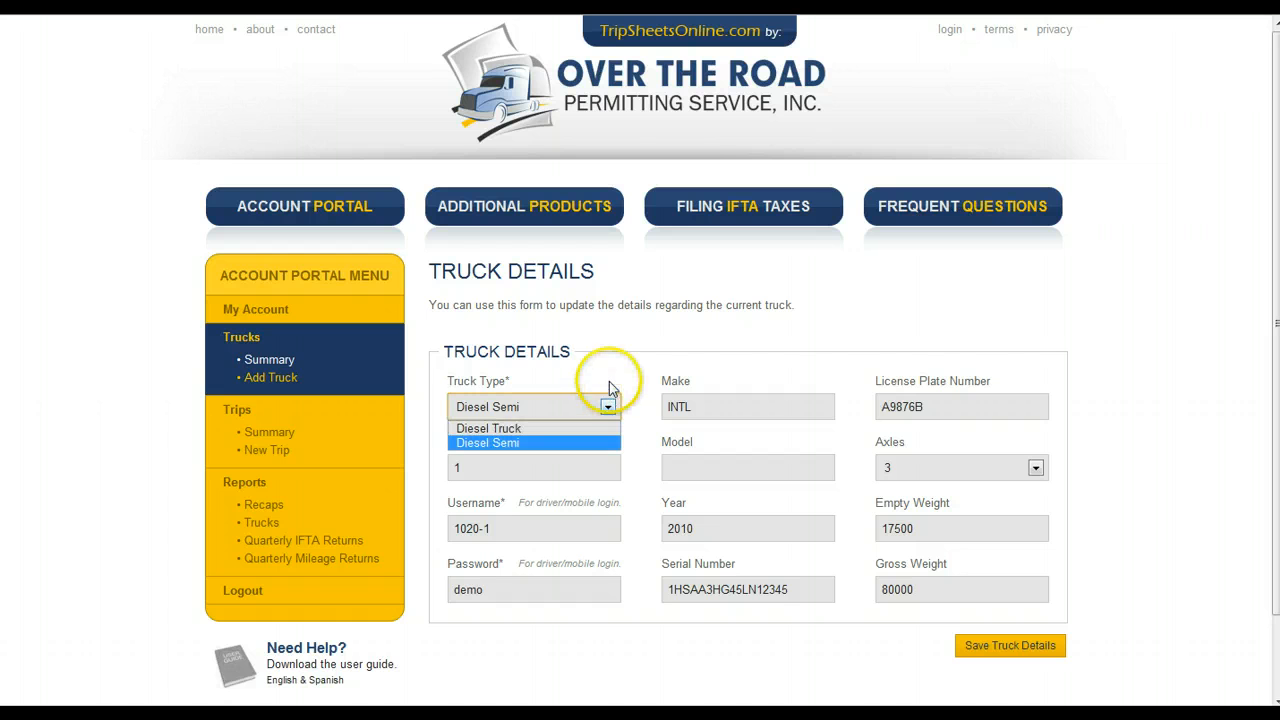
{"action": "left_click", "coordinate": [608, 381]}
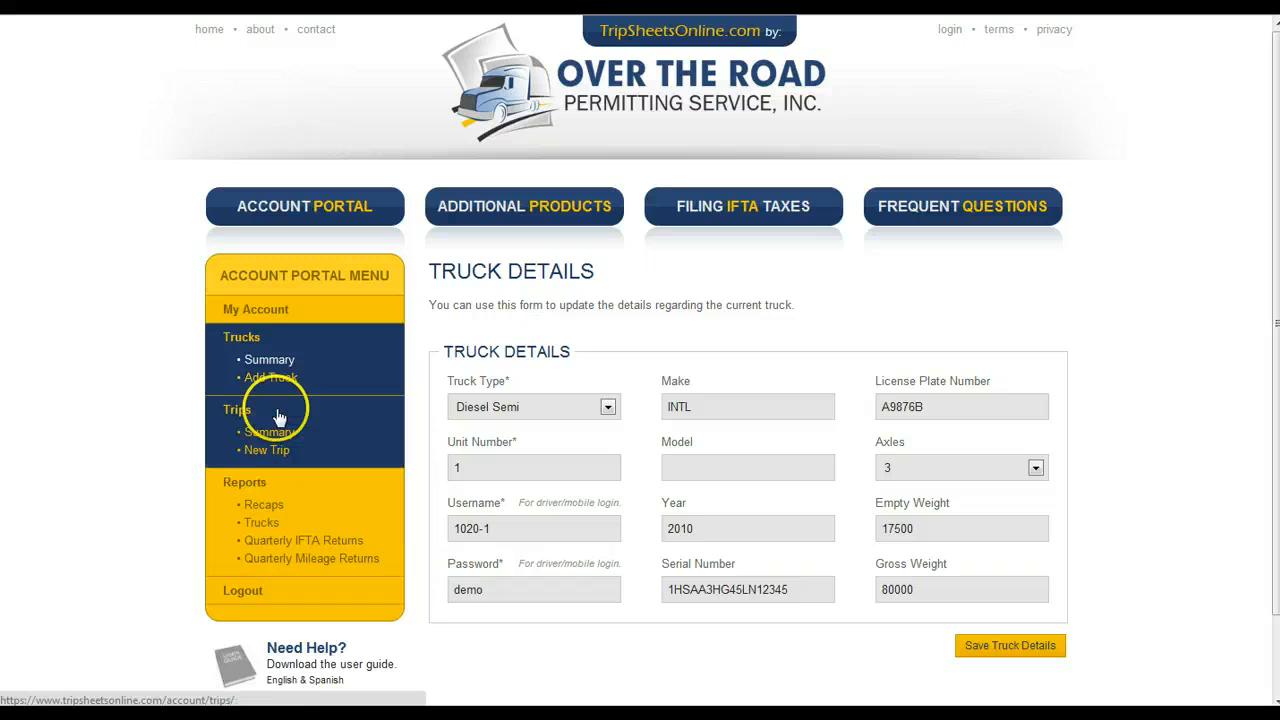
Open a new trip for truck 1 - 2010 INTL and try to continue to the origin, destination and stops
{"action": "left_click", "coordinate": [276, 451]}
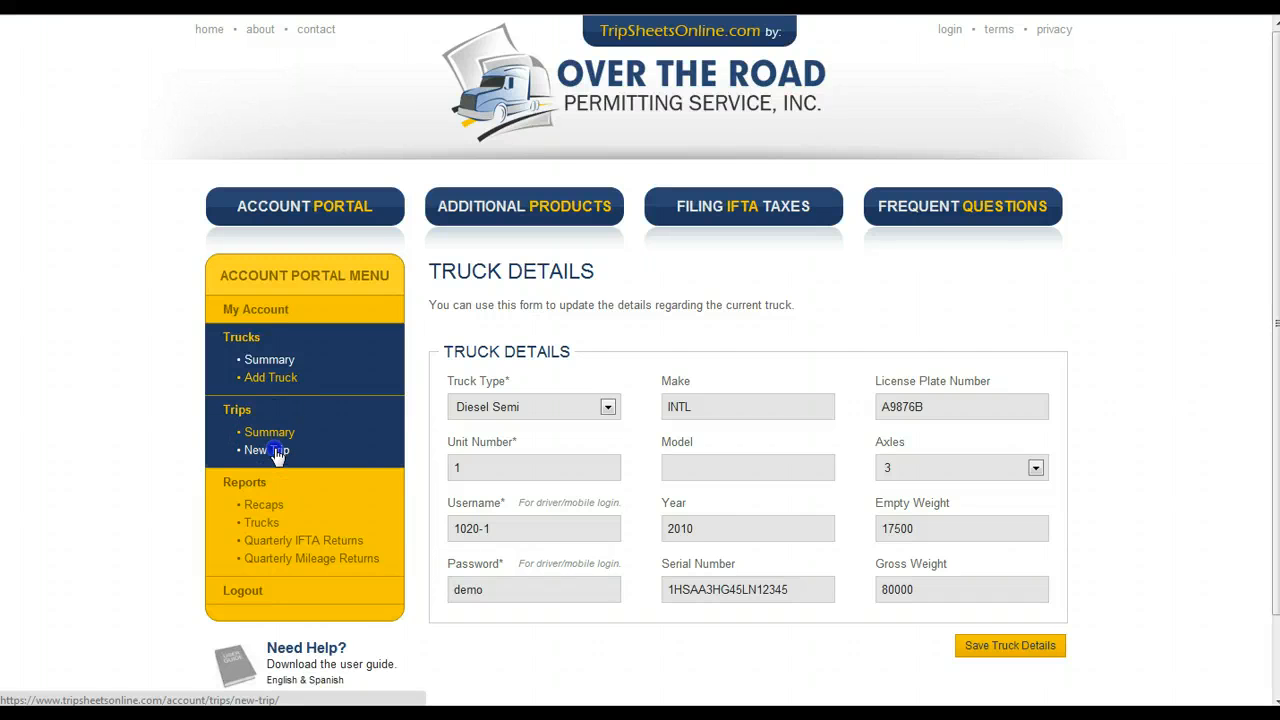
{"action": "scroll", "coordinate": [165, 456], "scroll_direction": "down", "scroll_amount": 3}
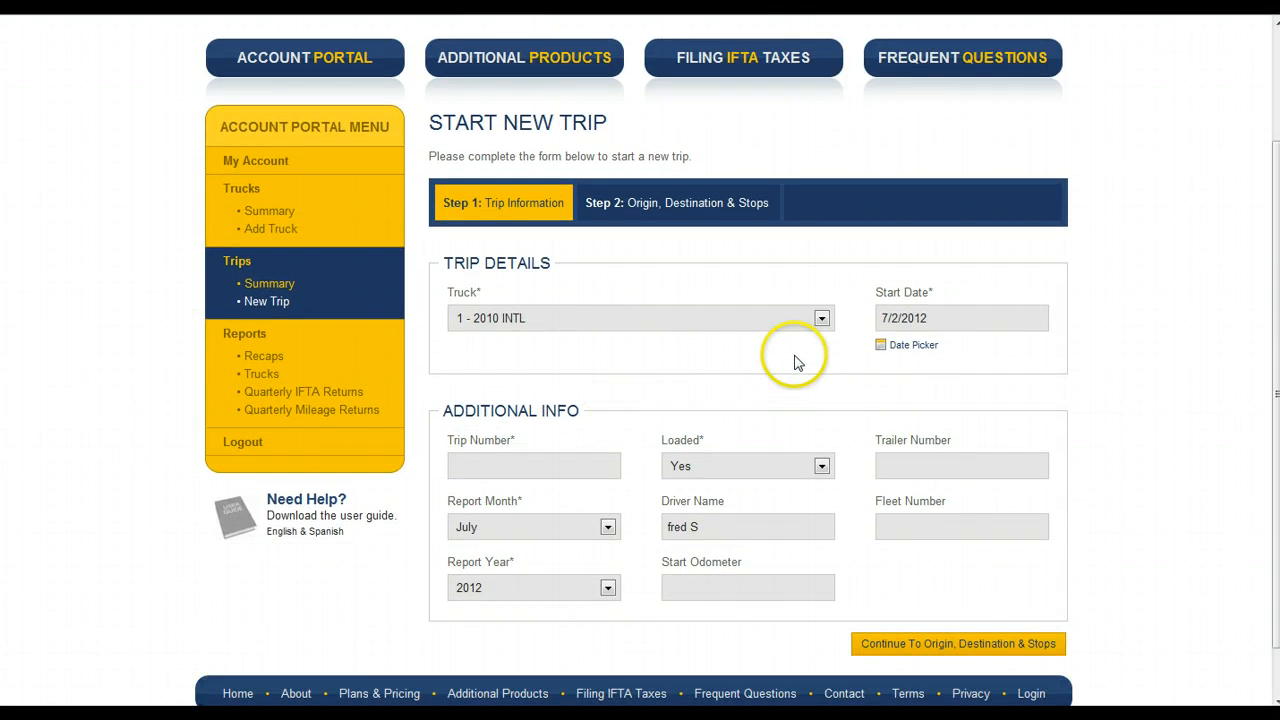
{"action": "left_click", "coordinate": [935, 316]}
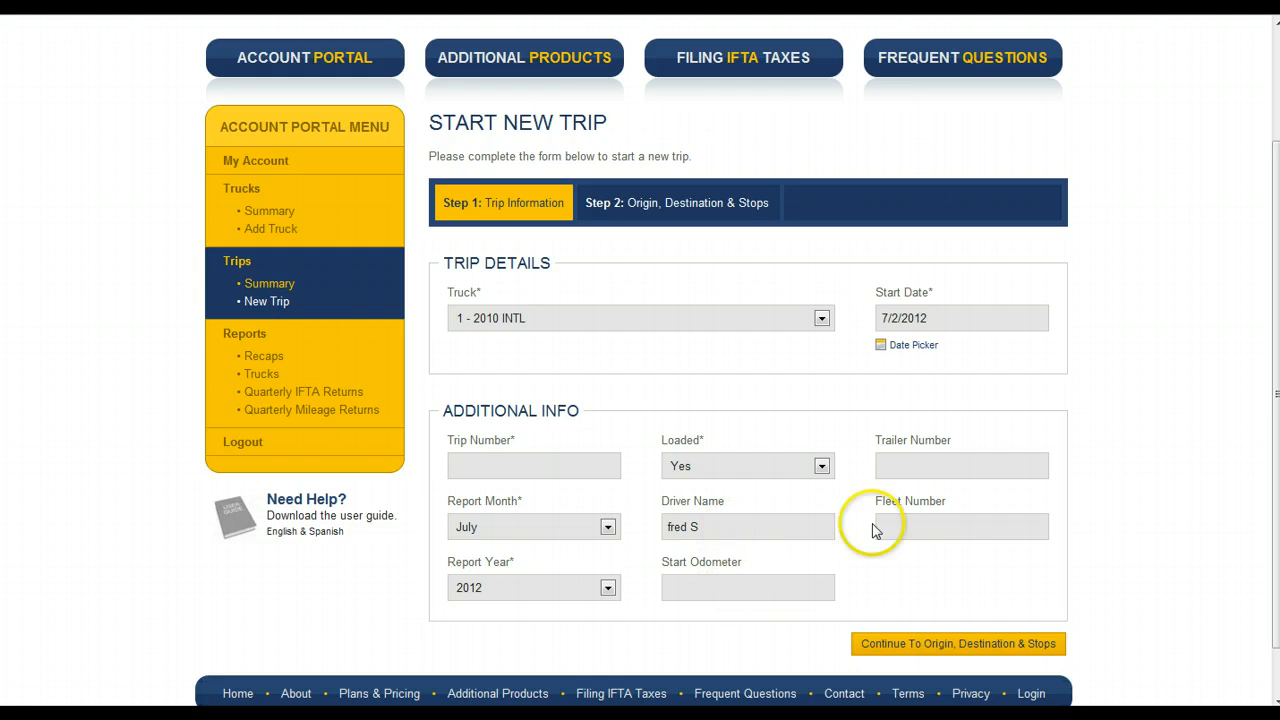
{"action": "left_click", "coordinate": [948, 646]}
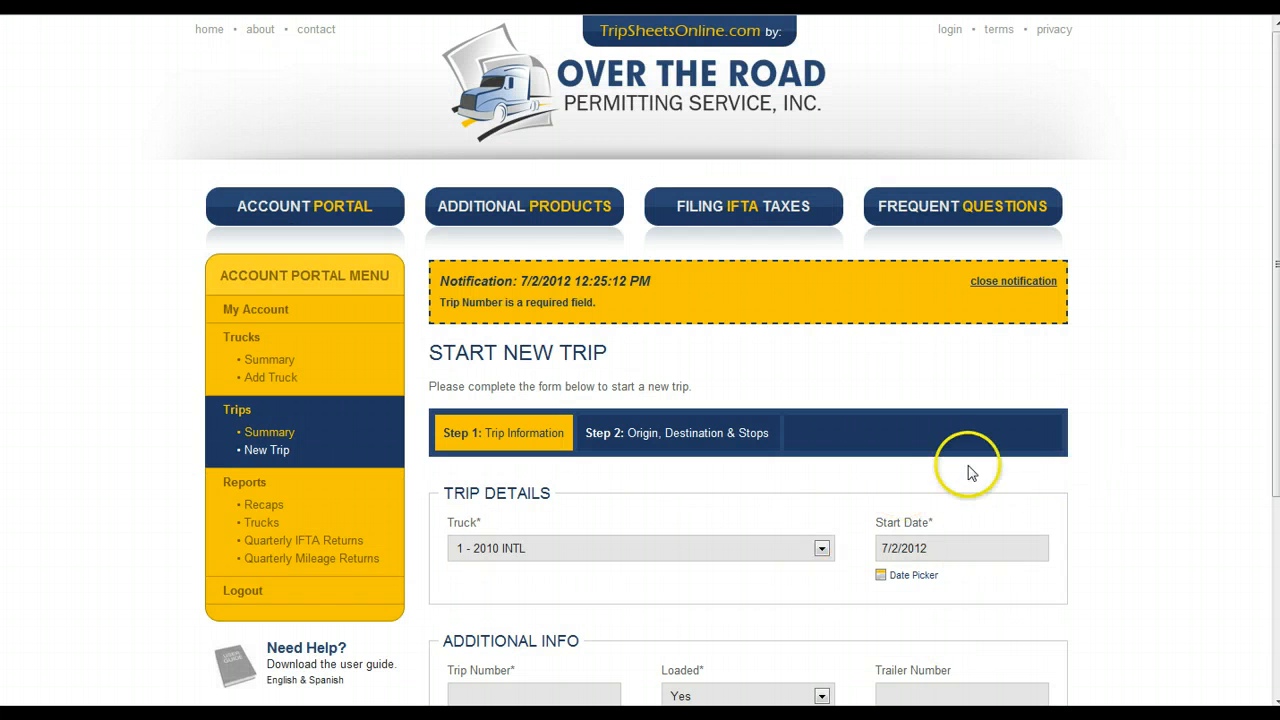
Set the trip number to 1 and continue to the origin, destination and stops
{"action": "scroll", "coordinate": [1000, 460], "scroll_direction": "down", "scroll_amount": 3}
{"action": "left_click", "coordinate": [494, 486]}
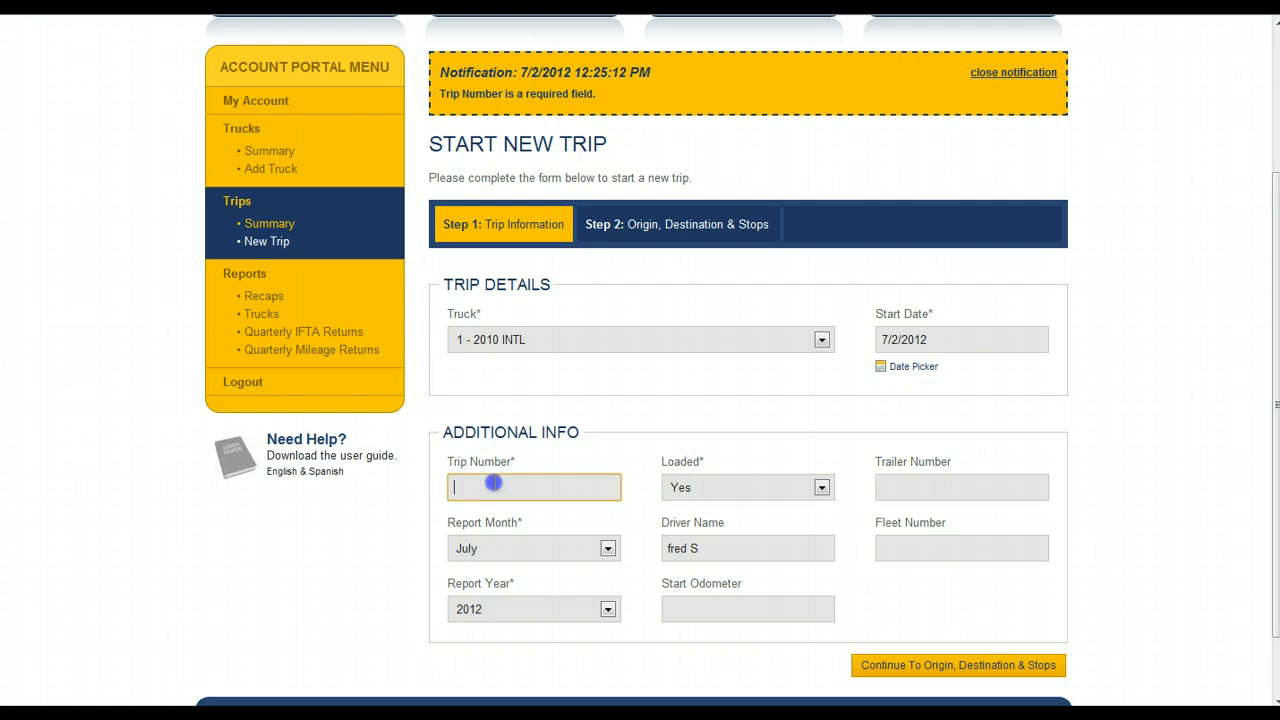
{"action": "type", "text": "1"}
{"action": "left_click", "coordinate": [486, 514]}
{"action": "left_click", "coordinate": [948, 668]}
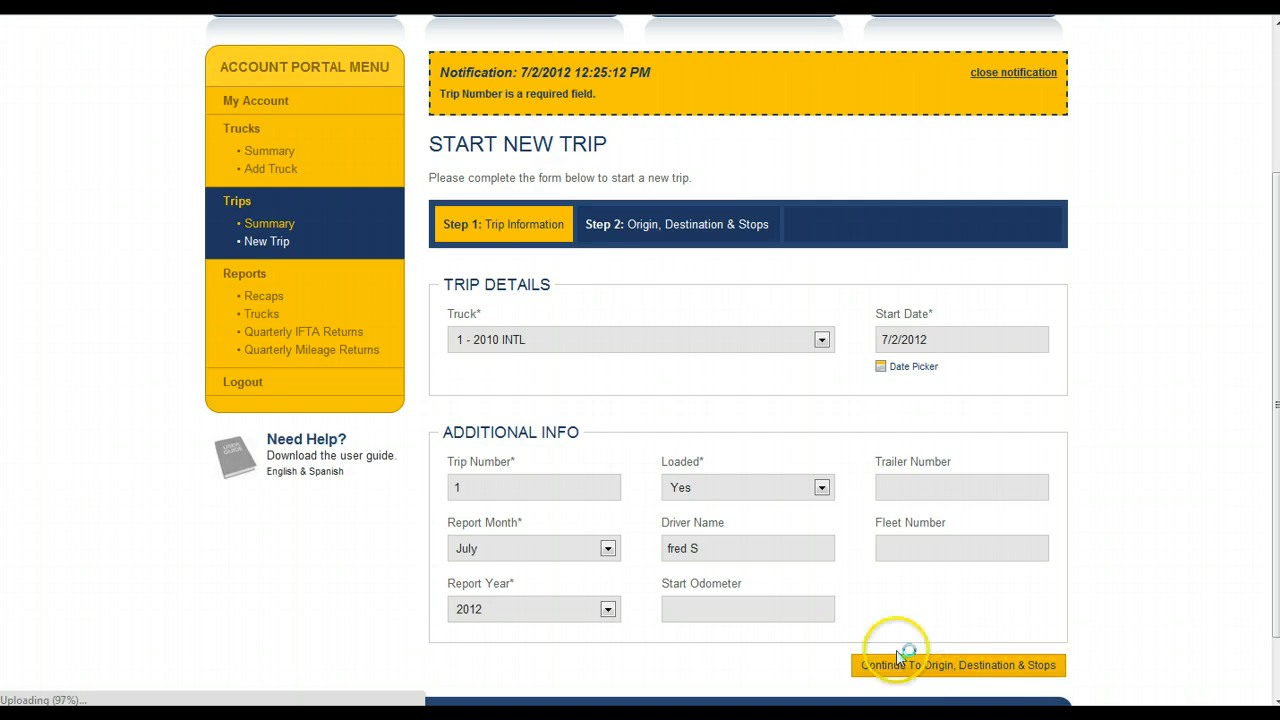
Label the trip's origin "out bound"
{"action": "scroll", "coordinate": [640, 540], "scroll_direction": "down", "scroll_amount": 3}
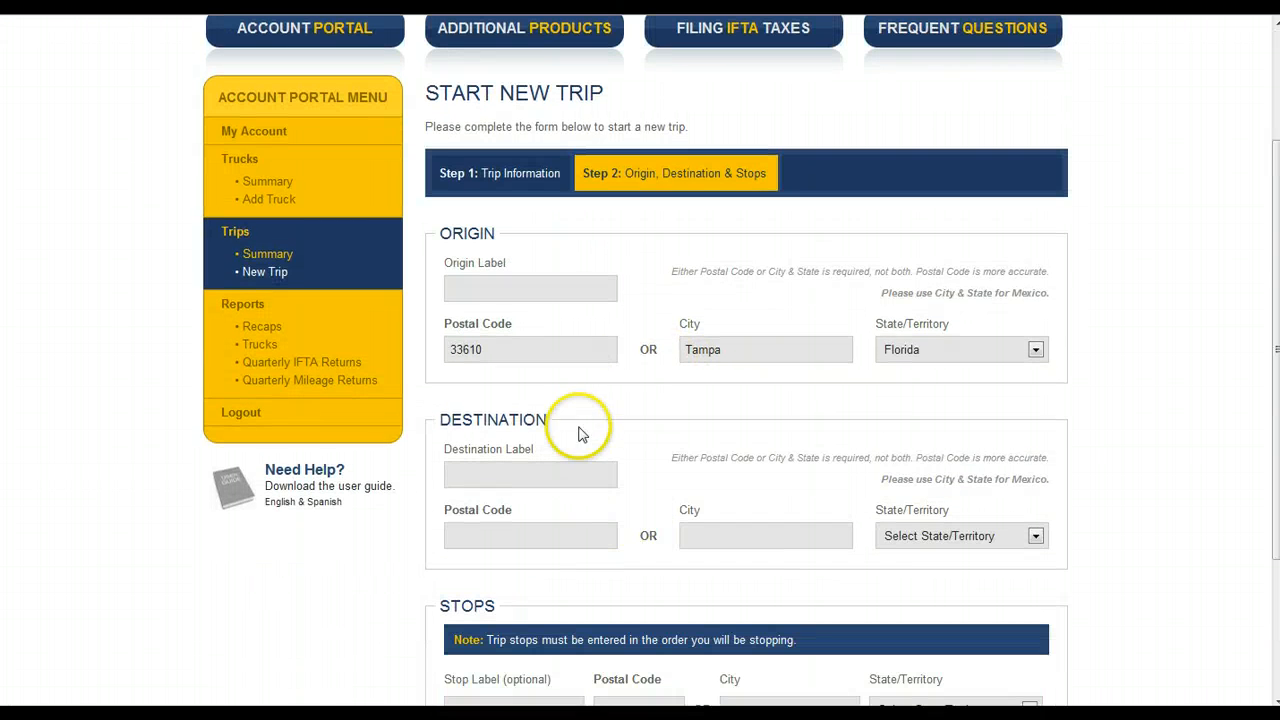
{"action": "left_click", "coordinate": [487, 285]}
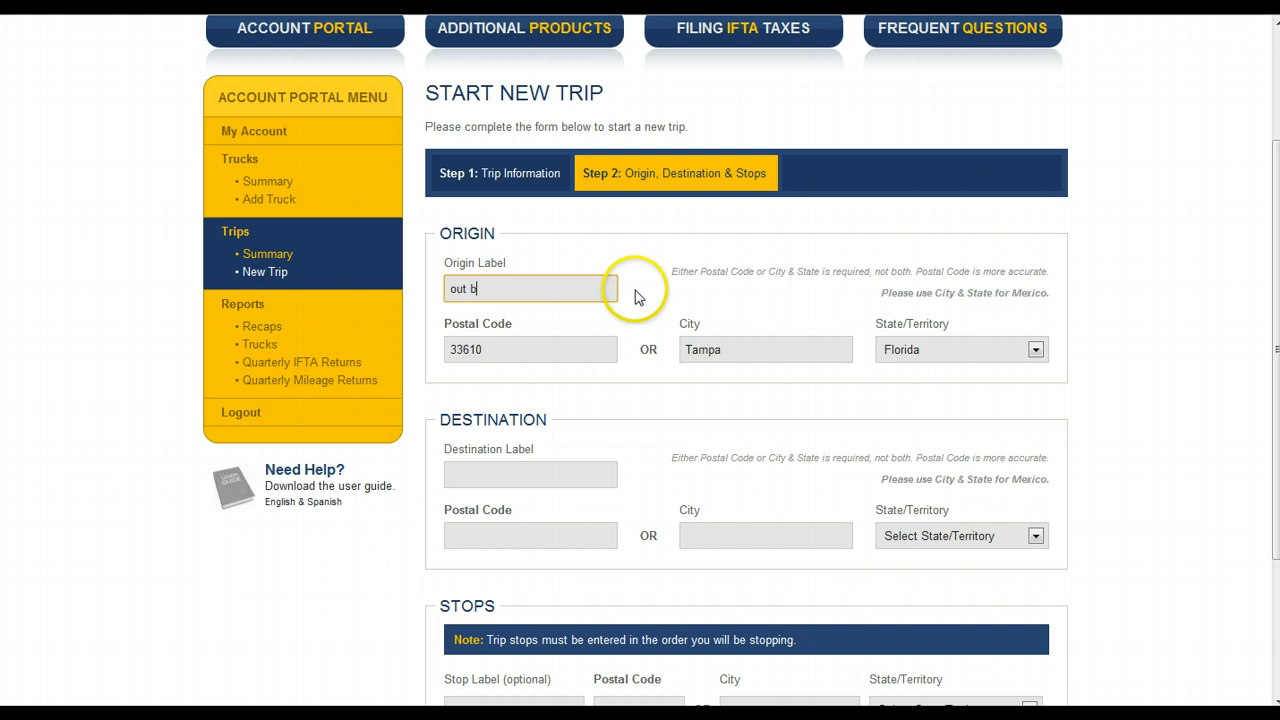
{"action": "type", "text": "nd"}
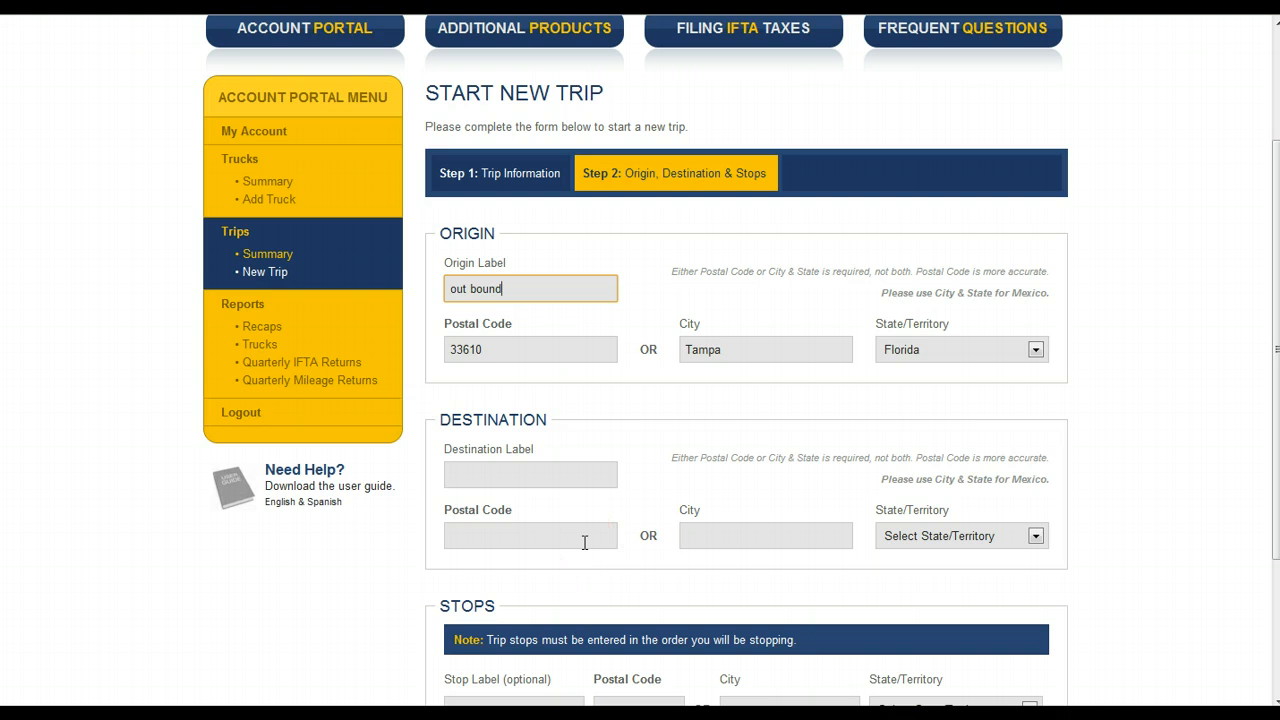
{"action": "left_click", "coordinate": [521, 536]}
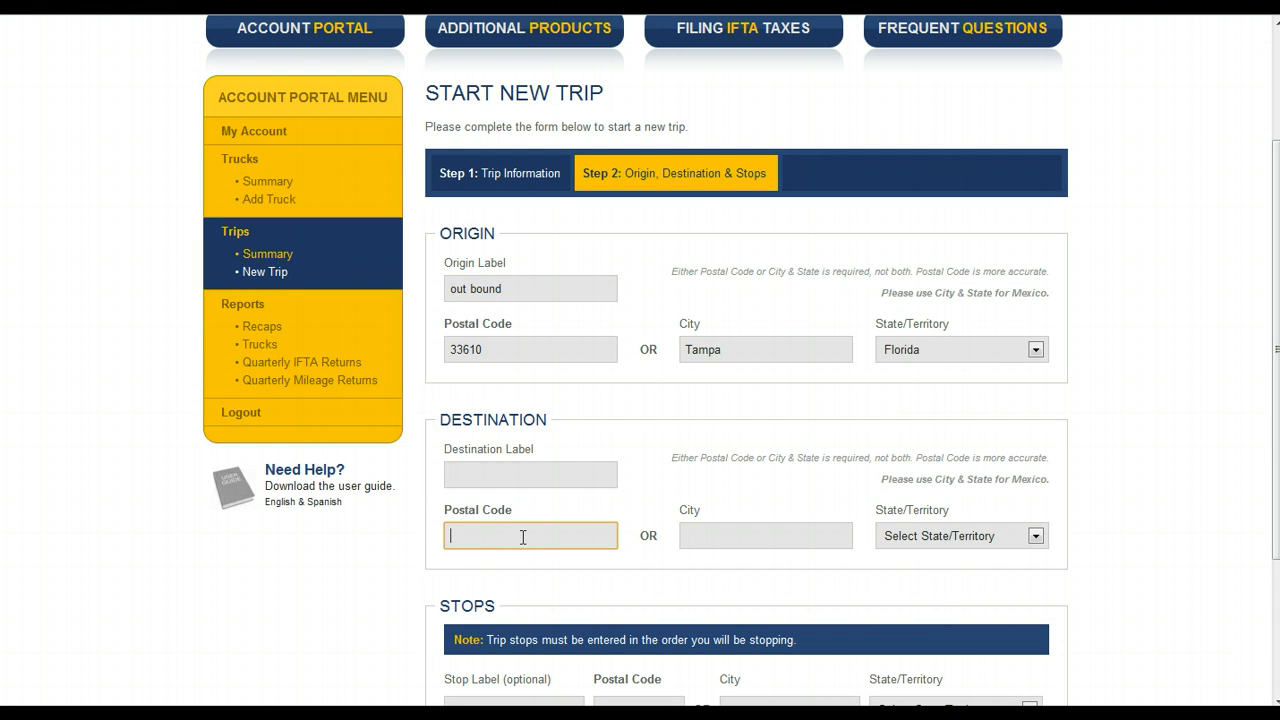
{"action": "type", "text": "30101"}
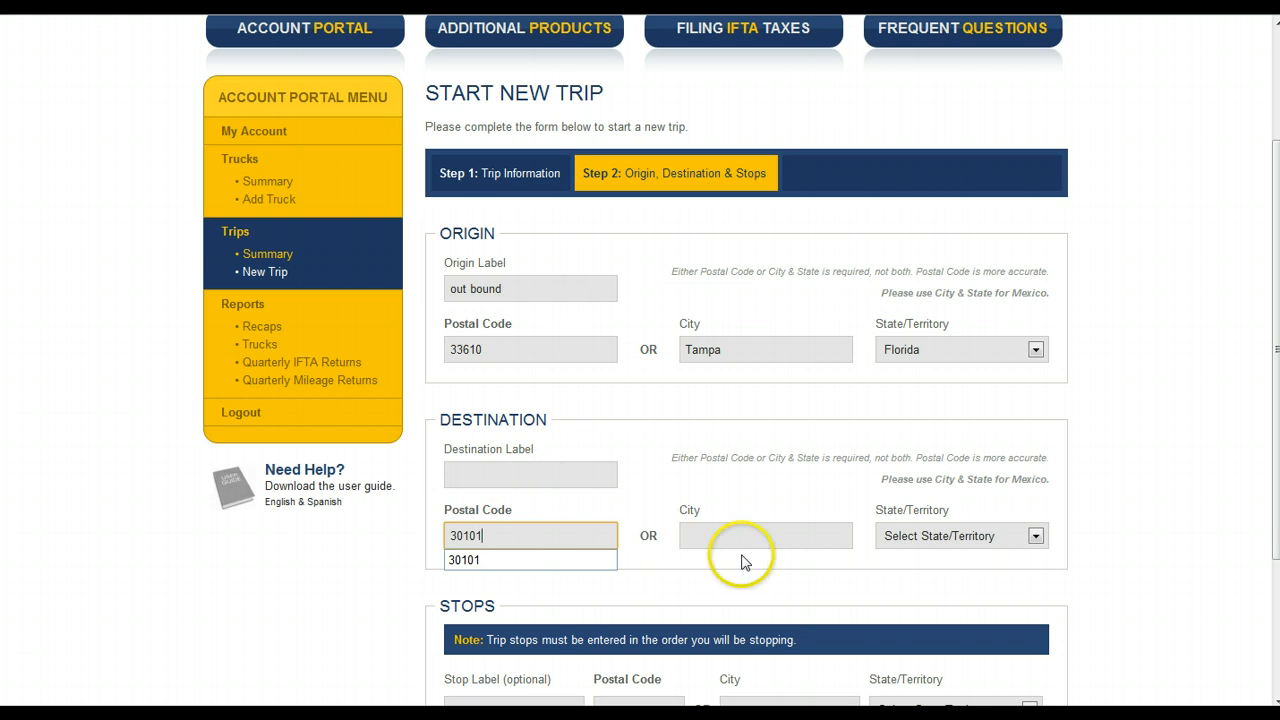
{"action": "left_click_drag", "start_coordinate": [500, 532], "coordinate": [447, 541]}
{"action": "key", "text": "BackSpace"}
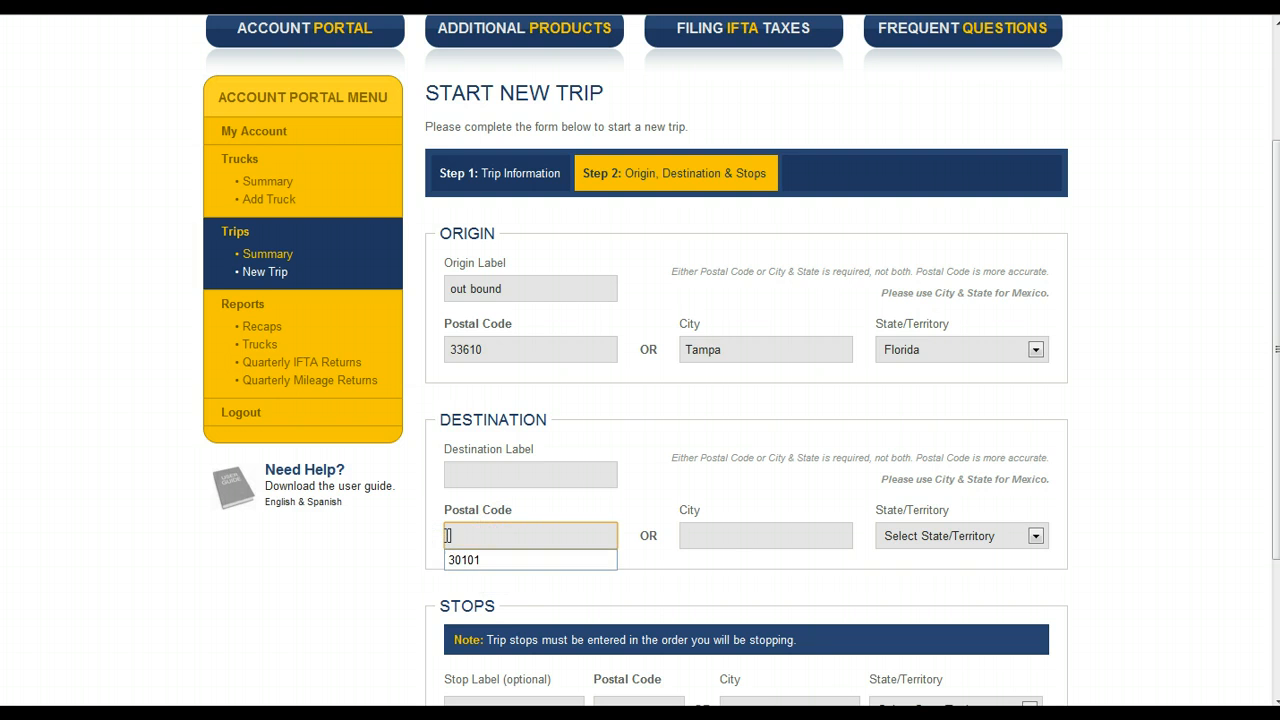
Set the destination to Atlanta, Georgia by city and state, and start the trip without stops
{"action": "left_click", "coordinate": [700, 535]}
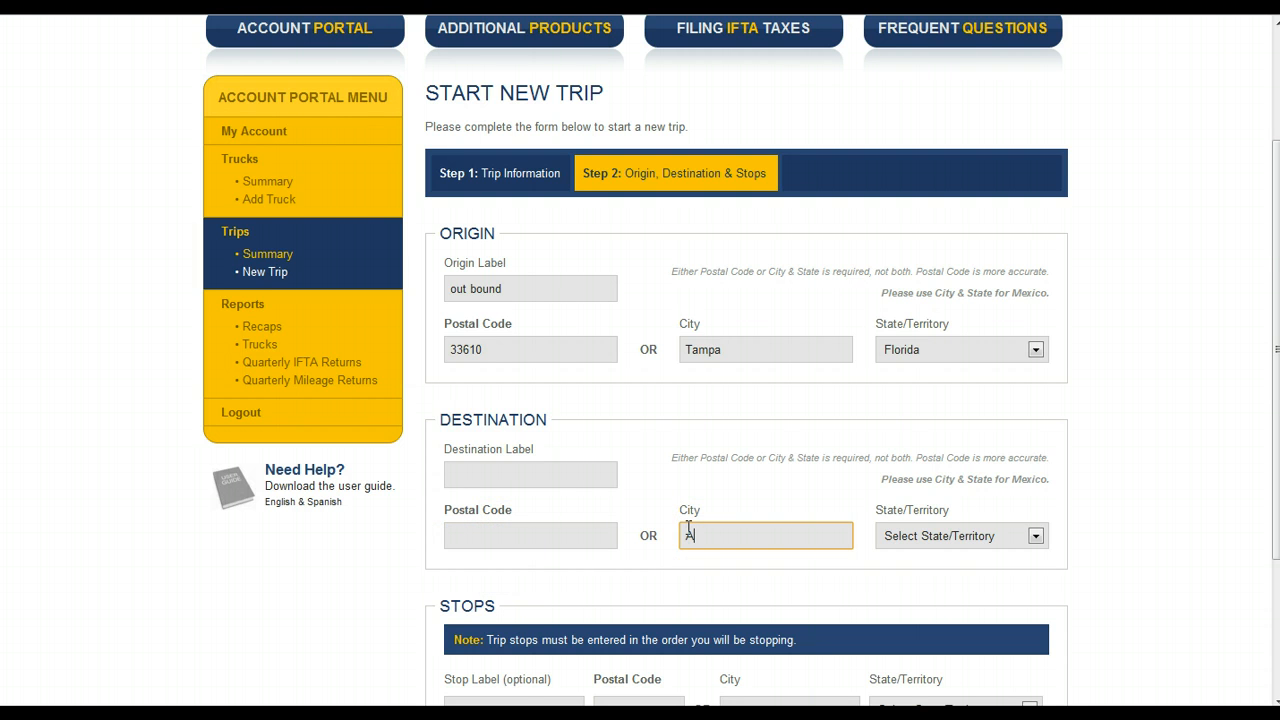
{"action": "type", "text": "Atlanta"}
{"action": "key", "text": "Tab"}
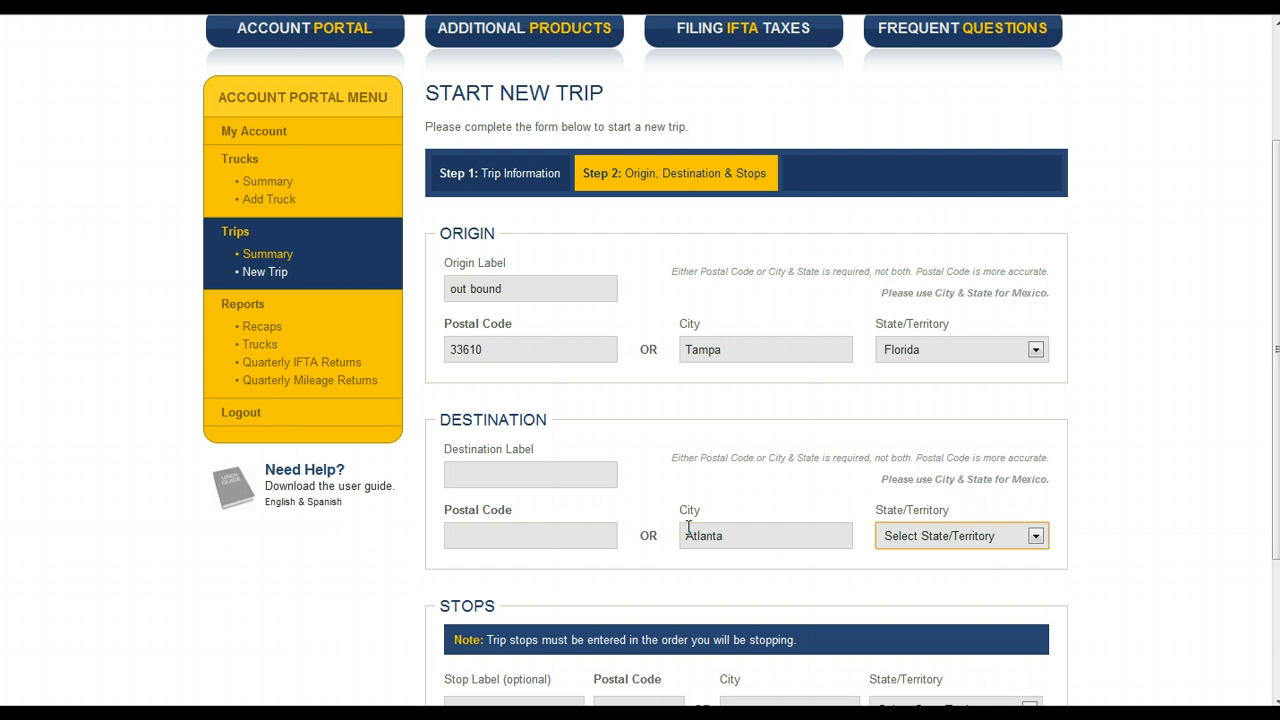
{"action": "key", "text": "g"}
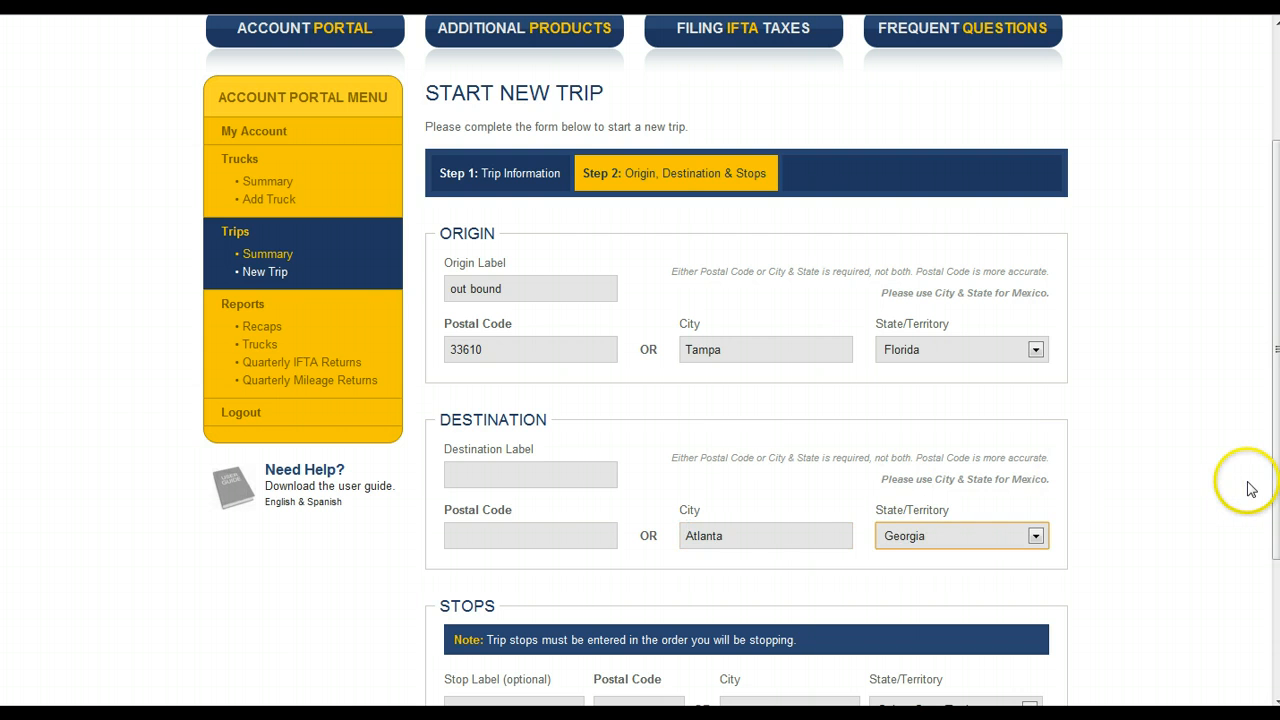
{"action": "scroll", "coordinate": [1240, 488], "scroll_direction": "down", "scroll_amount": 3}
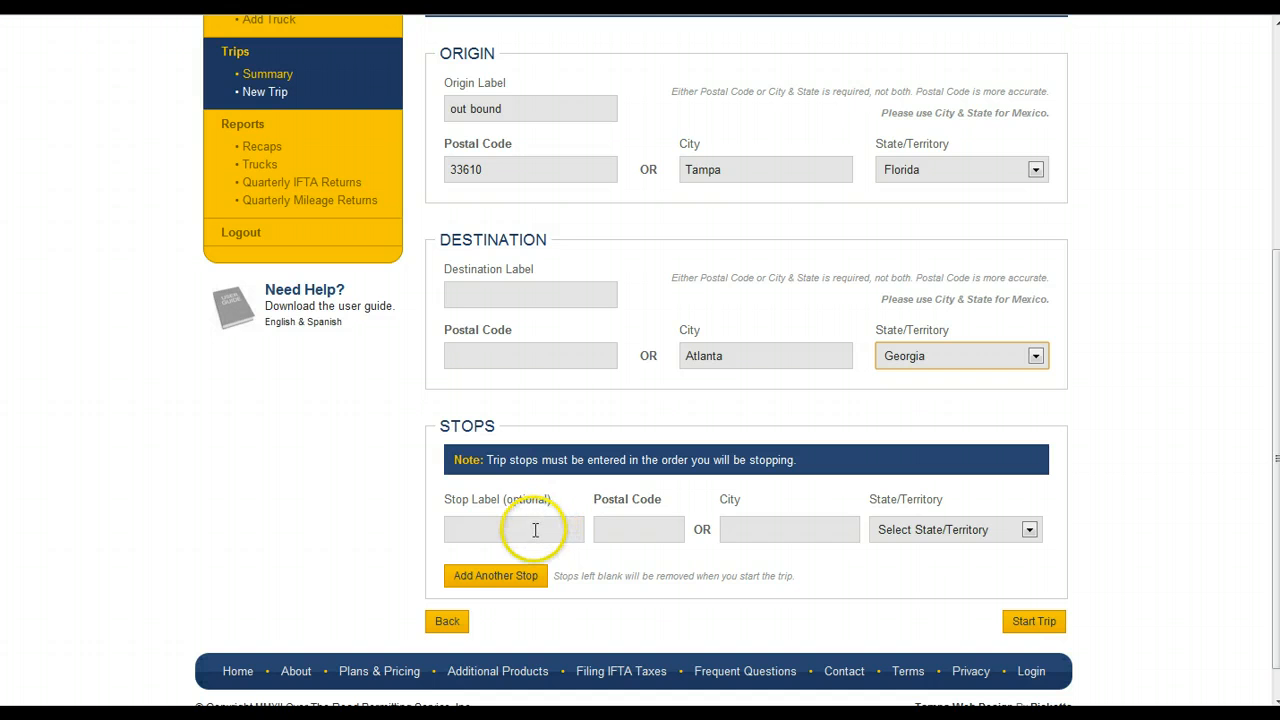
{"action": "left_click", "coordinate": [1031, 622]}
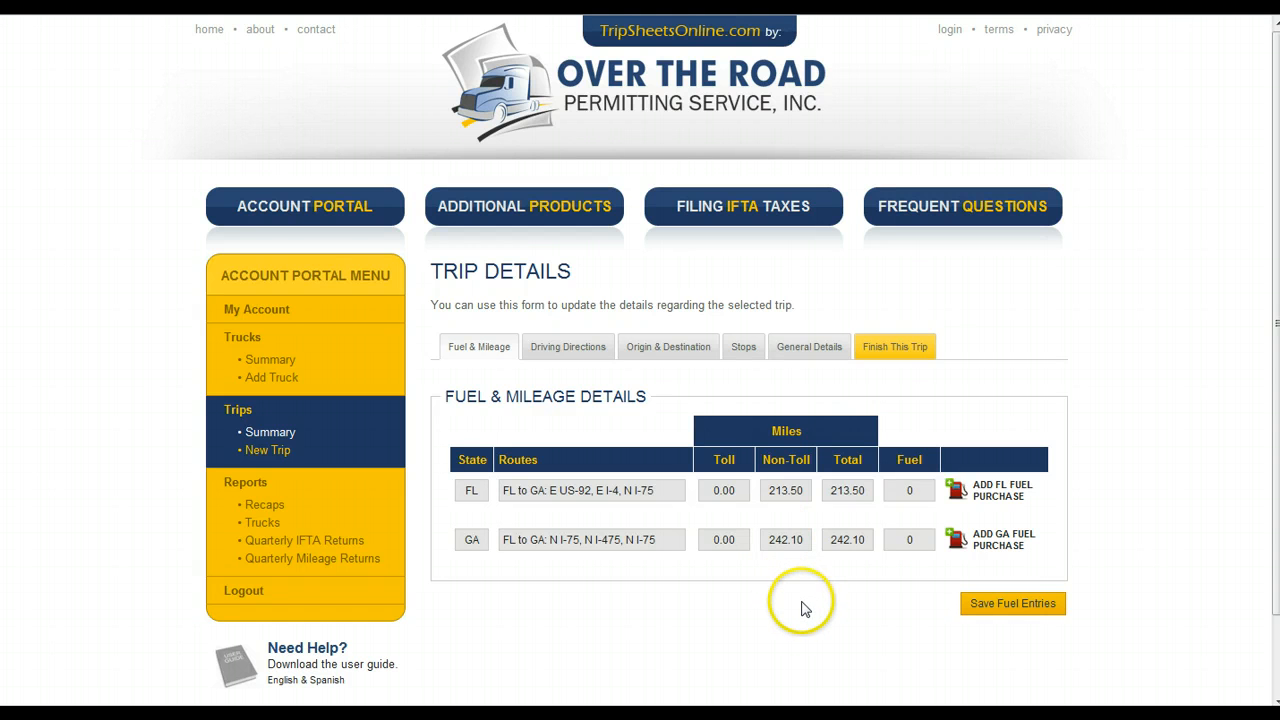
Add fuel purchases of 75.325 gallons for Florida and 50.123 gallons for Georgia, and save the fuel entries
{"action": "left_click", "coordinate": [1000, 500]}
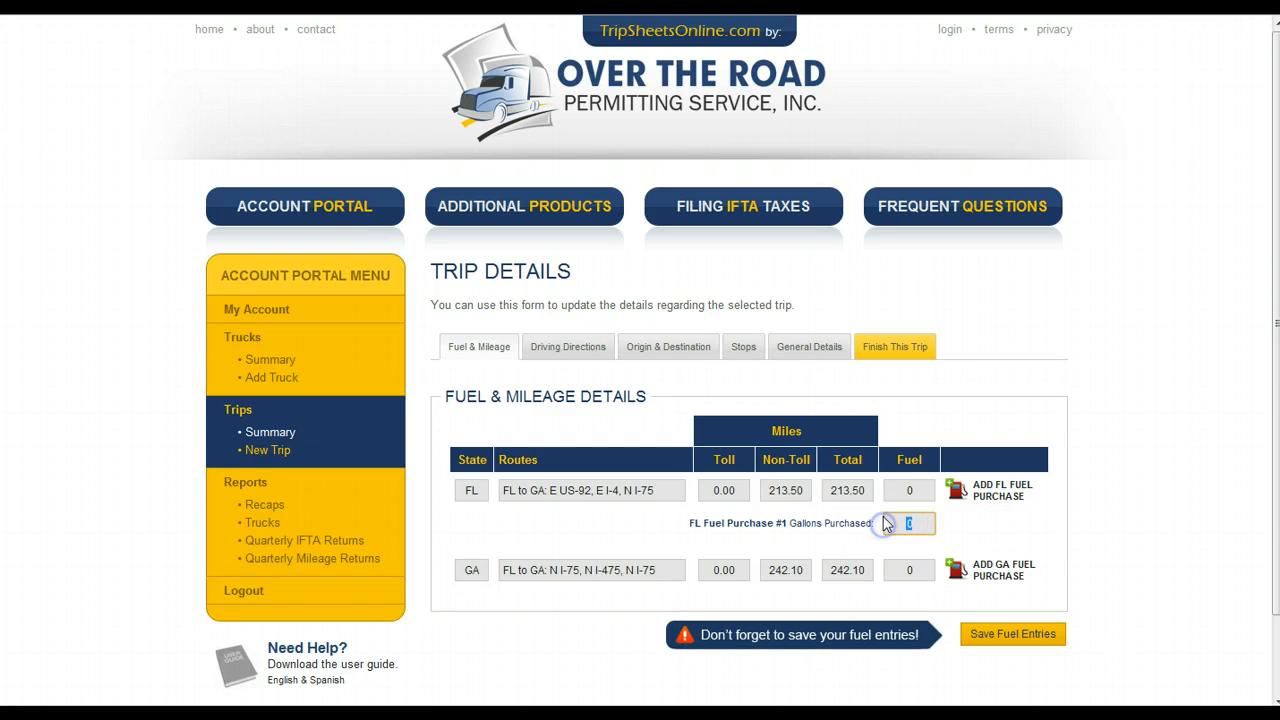
{"action": "type", "text": "75.325"}
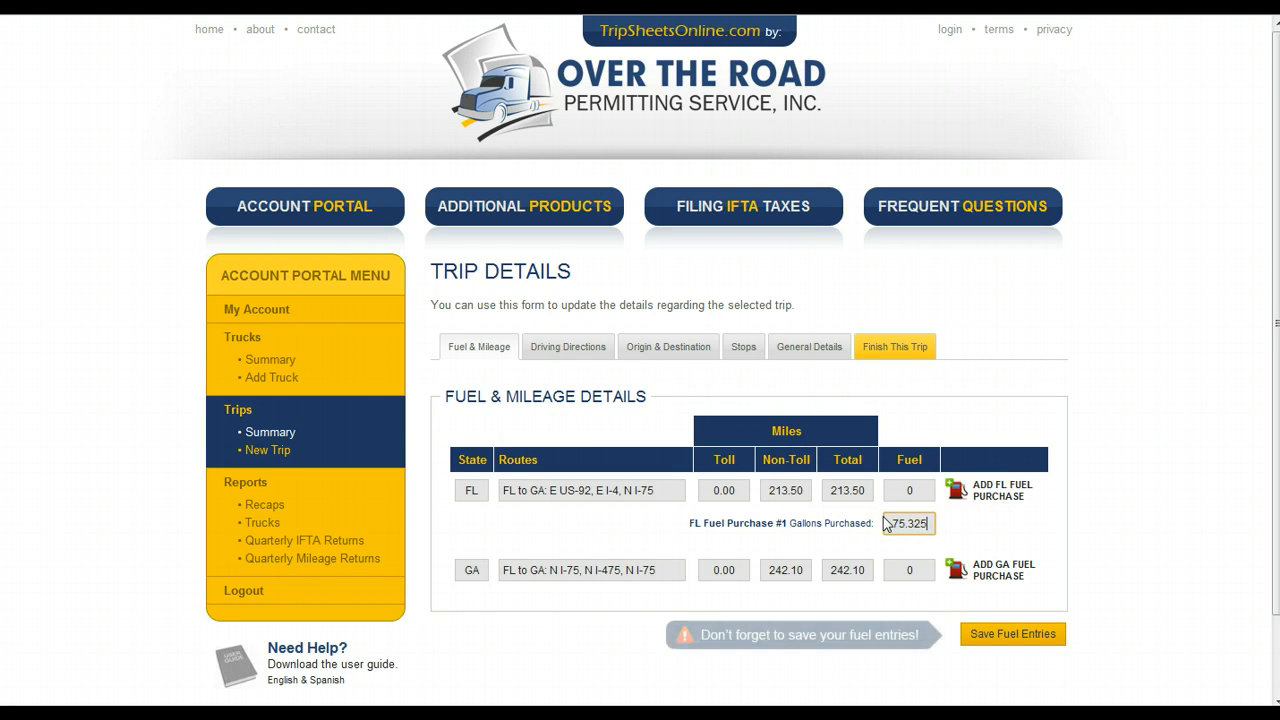
{"action": "left_click", "coordinate": [990, 572]}
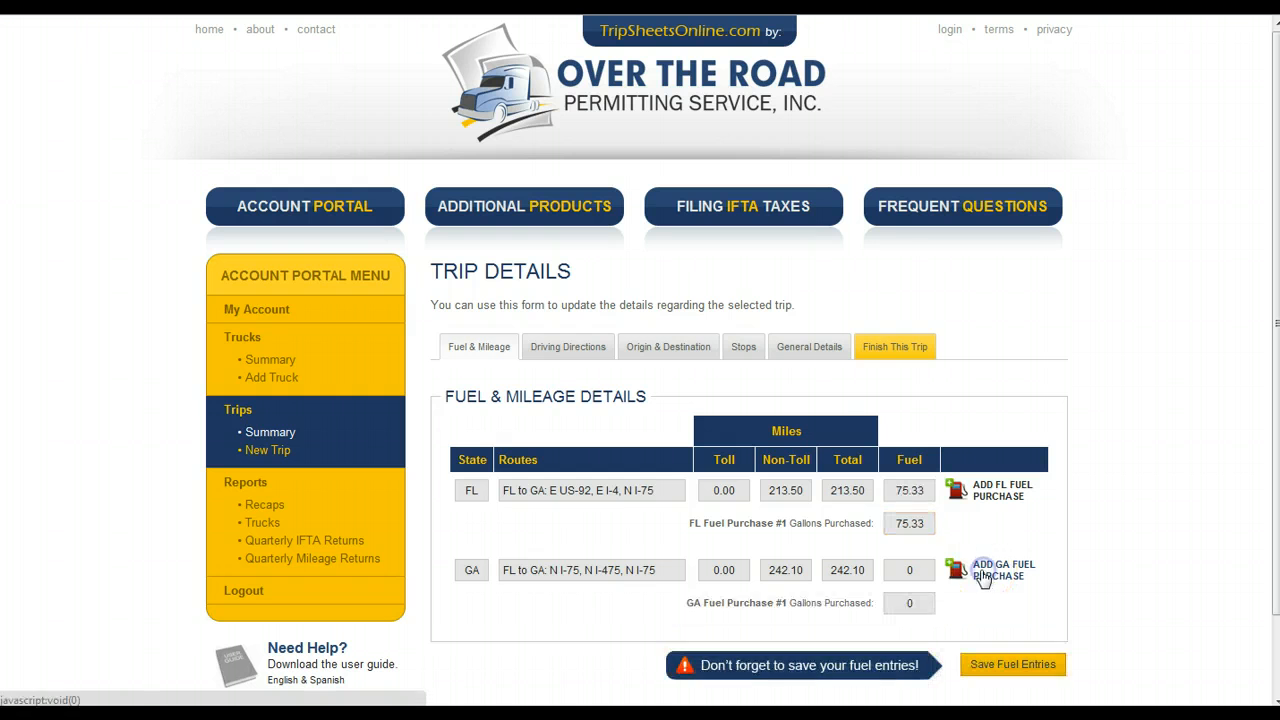
{"action": "left_click", "coordinate": [922, 604]}
{"action": "type", "text": "50.123"}
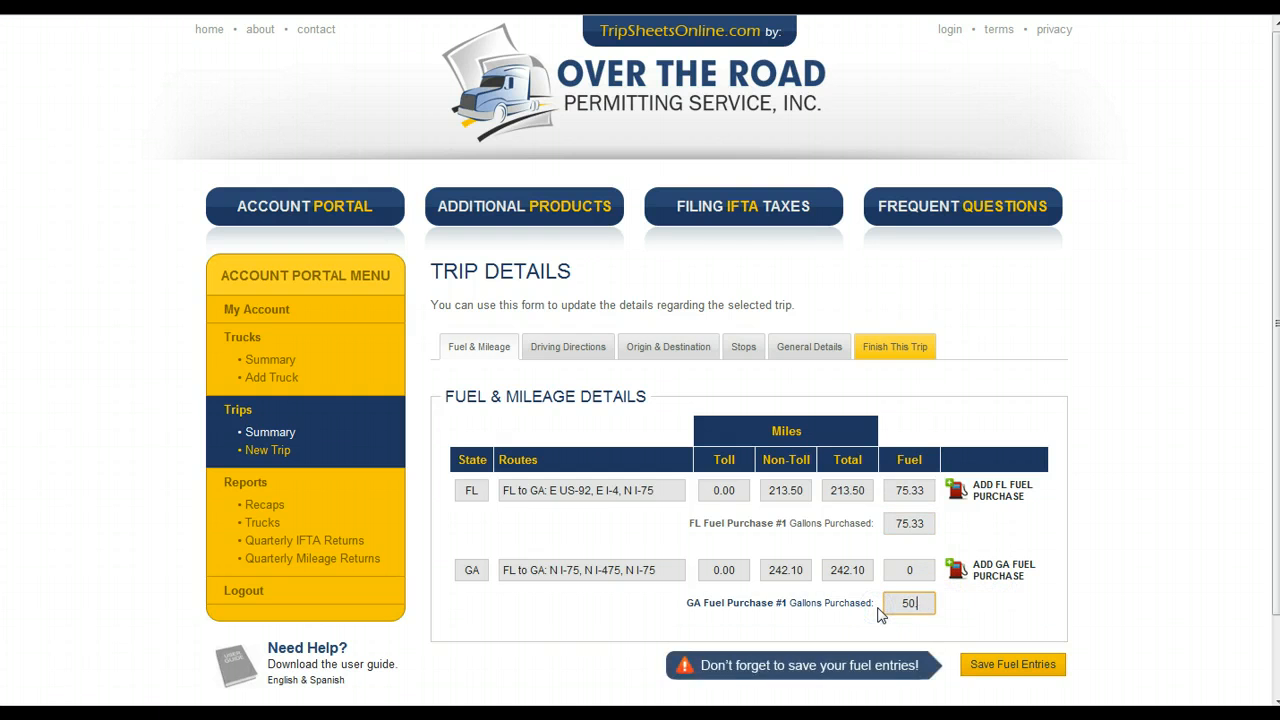
{"action": "left_click", "coordinate": [1000, 666]}
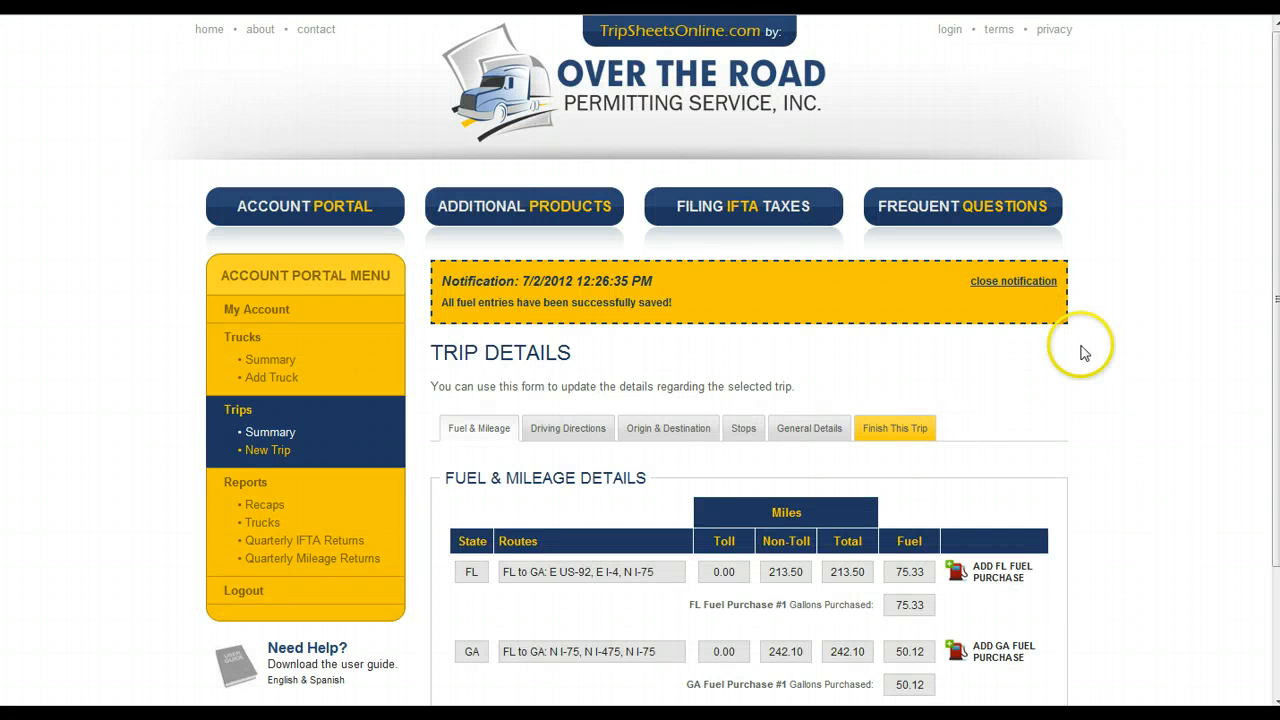
Review the trip's driving directions and its origin and destination details
{"action": "left_click", "coordinate": [563, 438]}
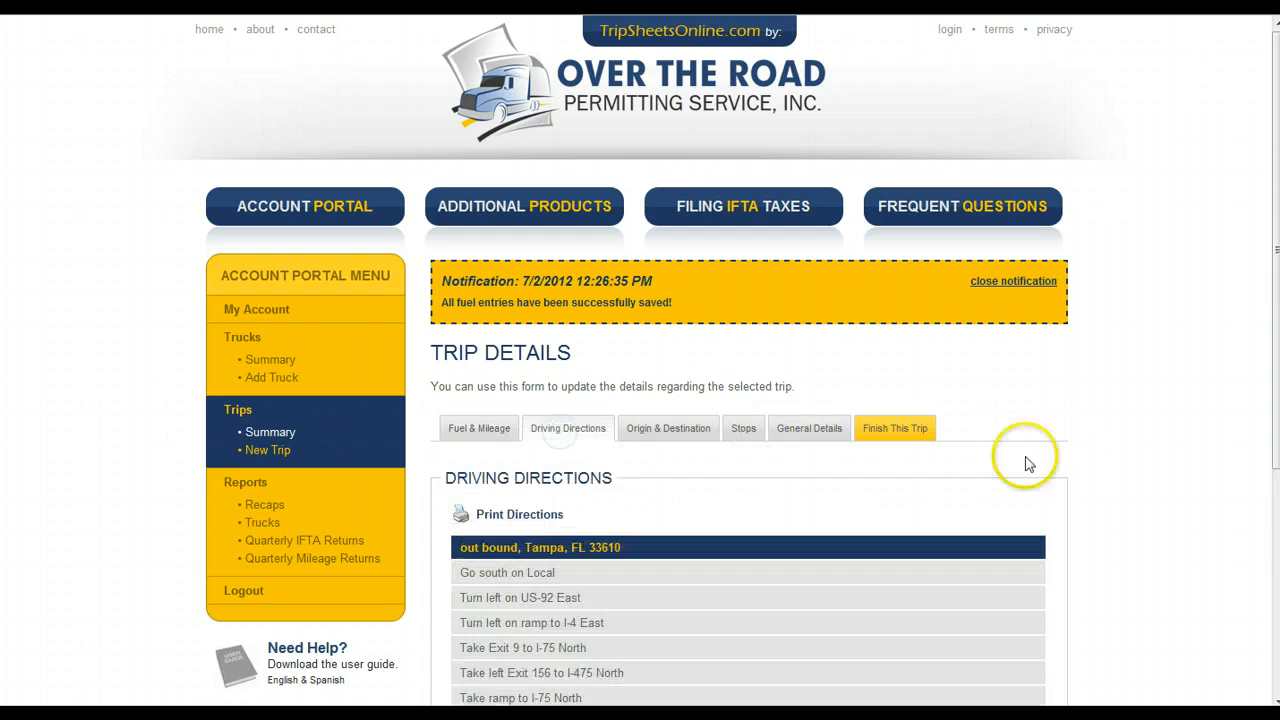
{"action": "scroll", "coordinate": [1153, 456], "scroll_direction": "down", "scroll_amount": 3}
{"action": "scroll", "coordinate": [1153, 456], "scroll_direction": "down", "scroll_amount": 3}
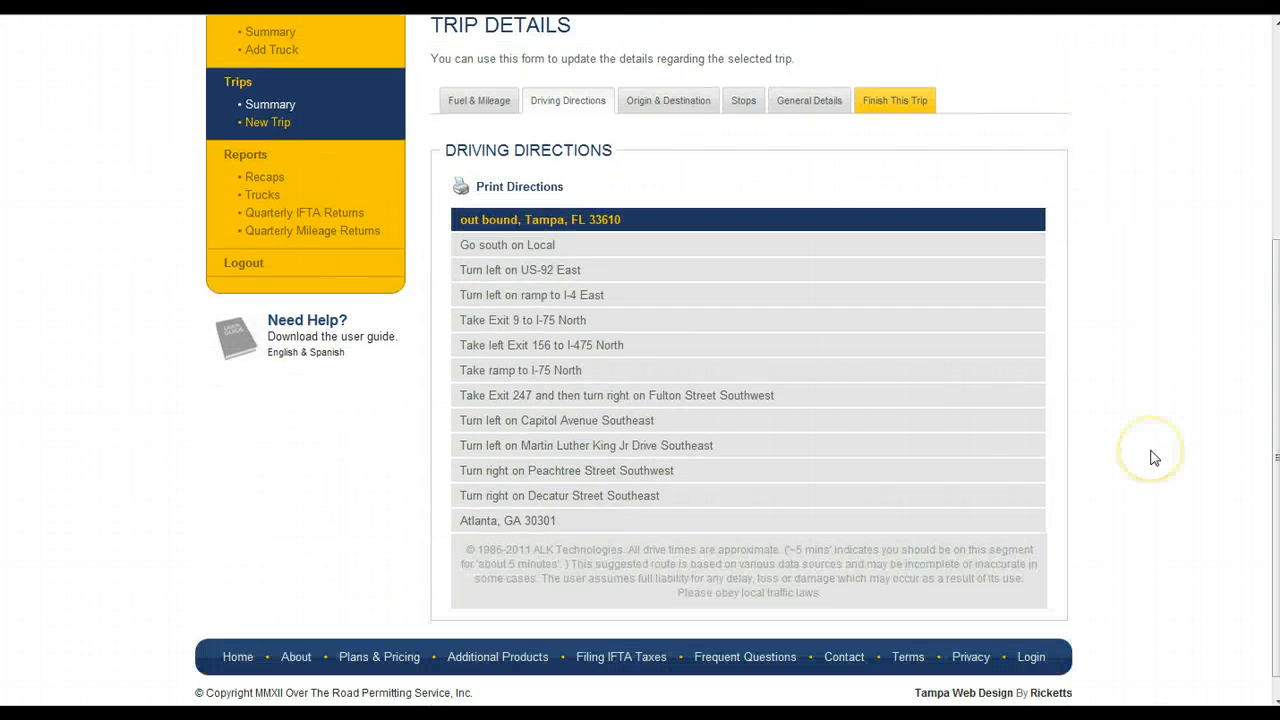
{"action": "left_click", "coordinate": [880, 295]}
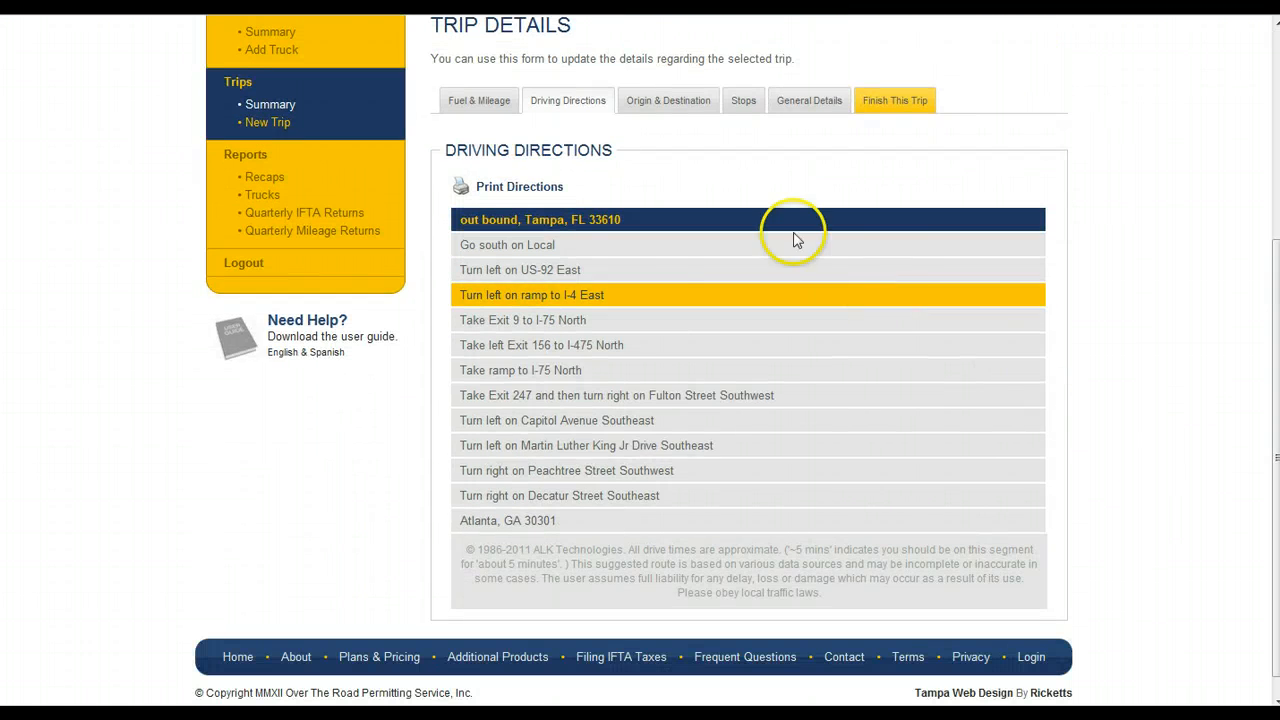
{"action": "left_click", "coordinate": [652, 103]}
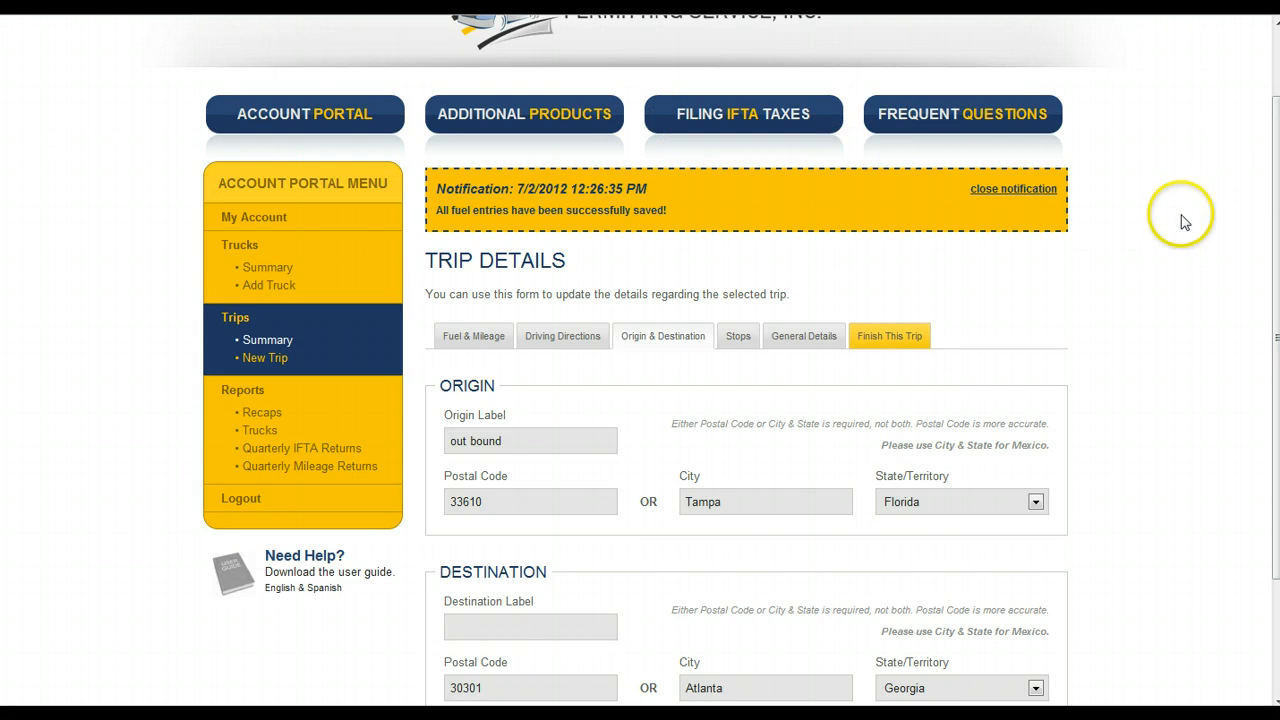
{"action": "scroll", "coordinate": [1200, 240], "scroll_direction": "down", "scroll_amount": 3}
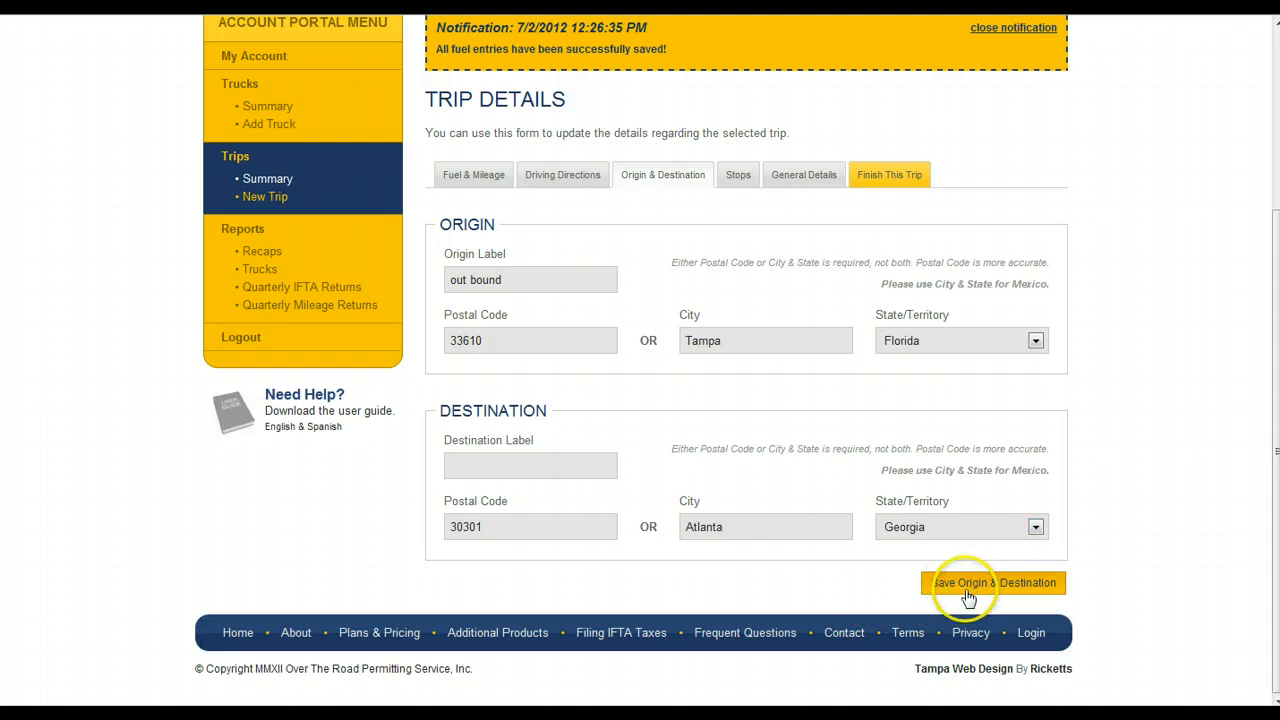
Add a stop to the trip using postal code 33101
{"action": "left_click", "coordinate": [738, 176]}
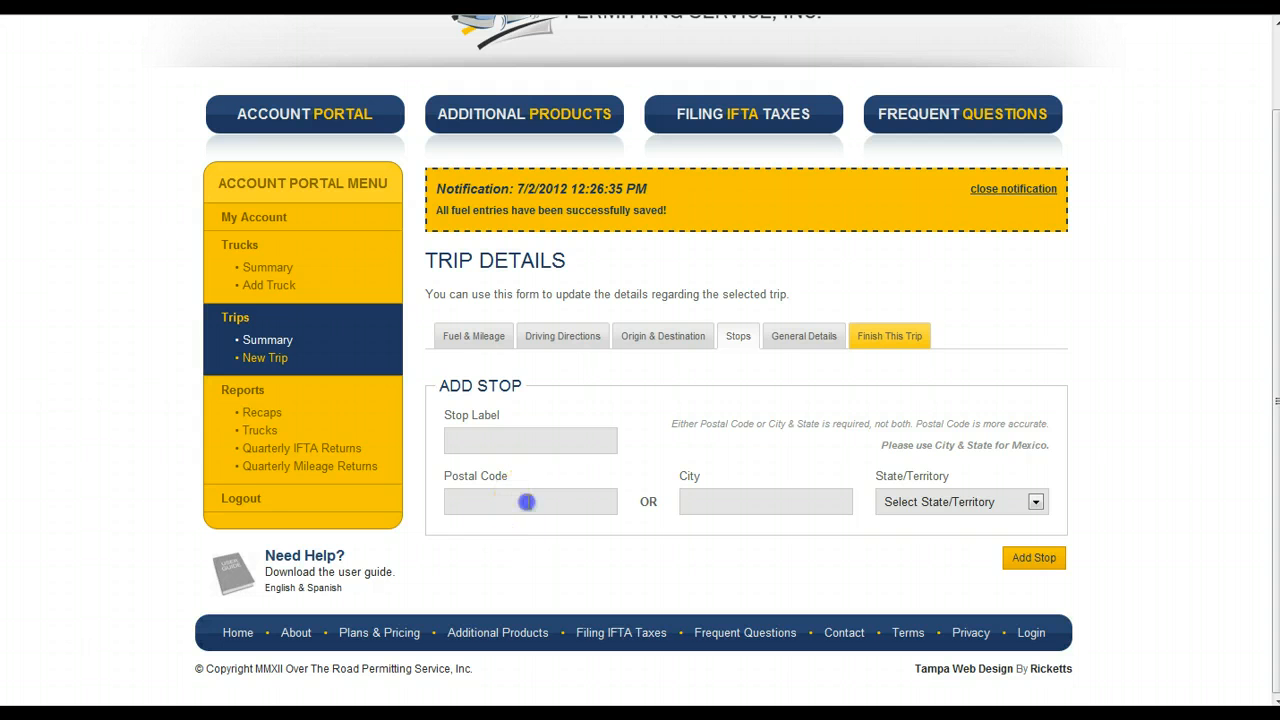
{"action": "type", "text": "33101"}
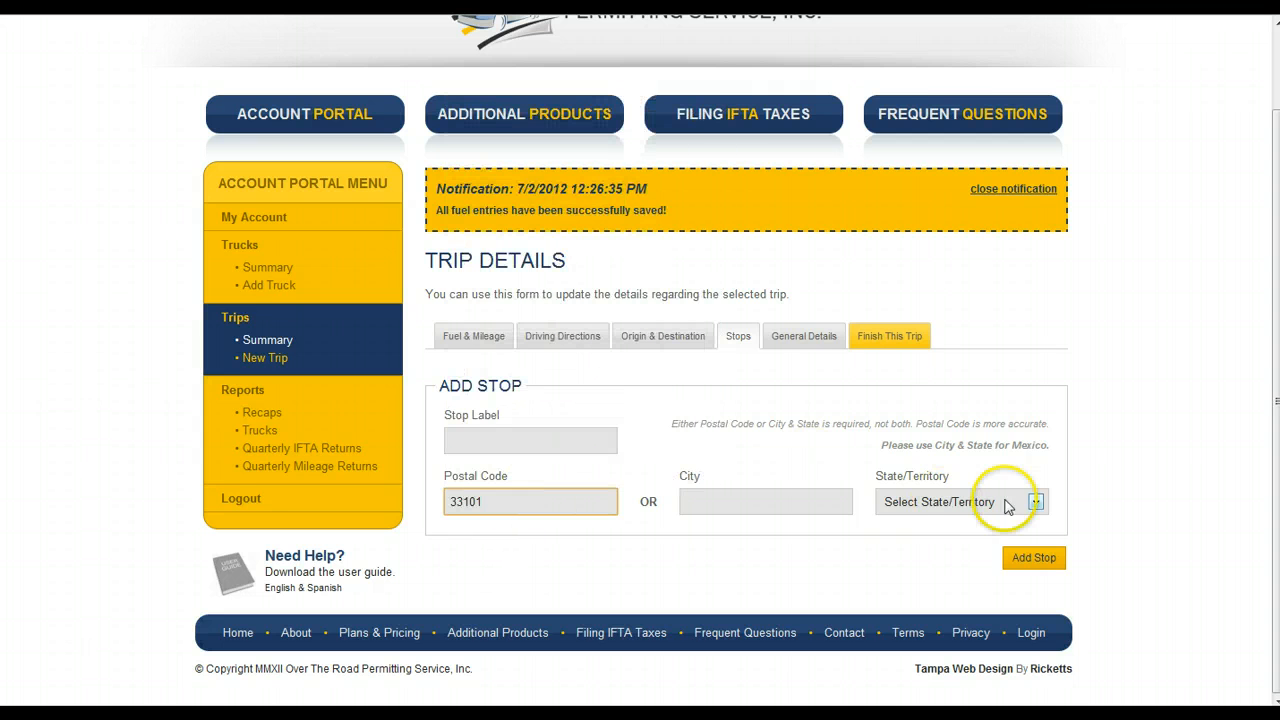
{"action": "left_click", "coordinate": [1035, 558]}
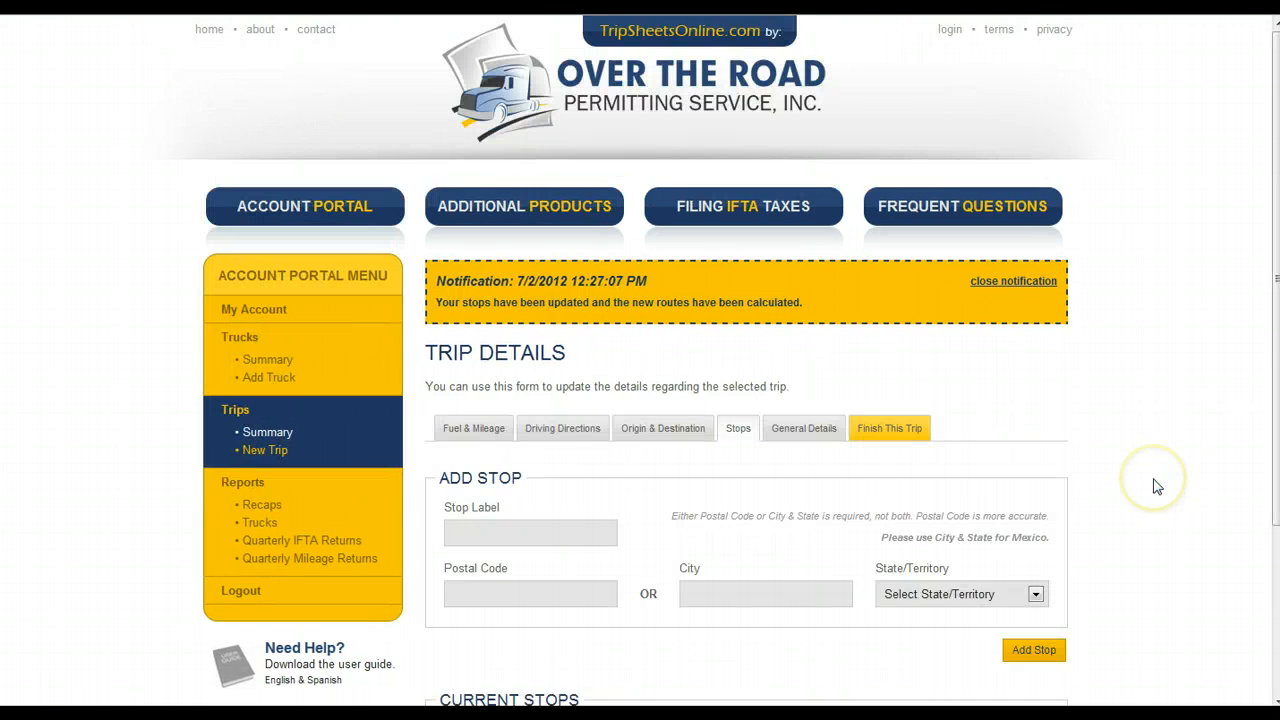
{"action": "scroll", "coordinate": [1157, 486], "scroll_direction": "down", "scroll_amount": 4}
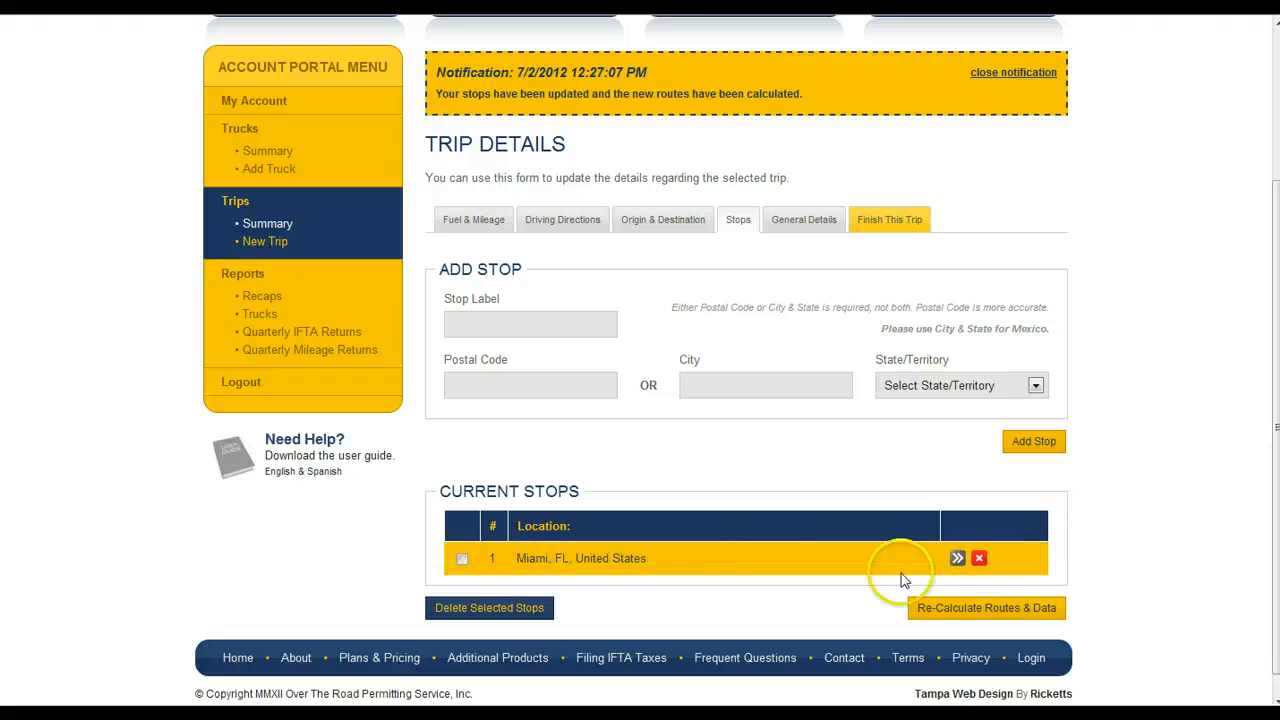
Add Jacksonville, Florida as a second stop by city and state, and recalculate the trip's routes and data
{"action": "left_click", "coordinate": [545, 384]}
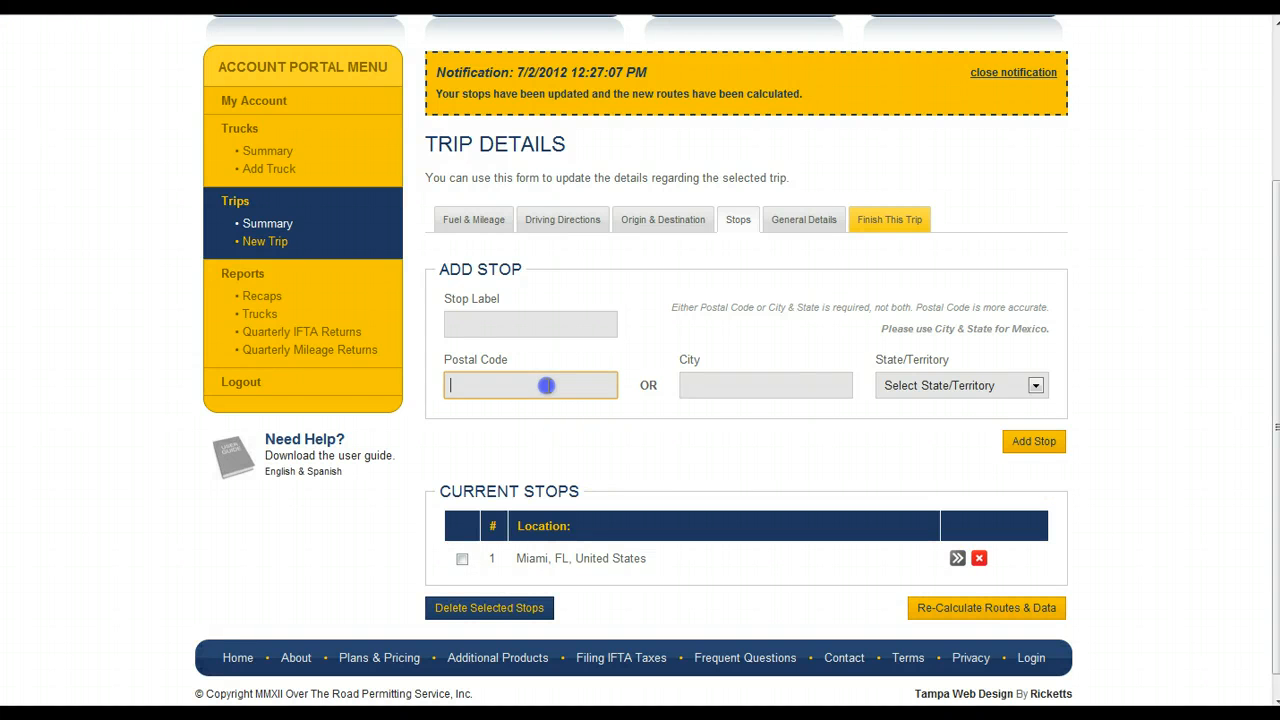
{"action": "left_click", "coordinate": [697, 383]}
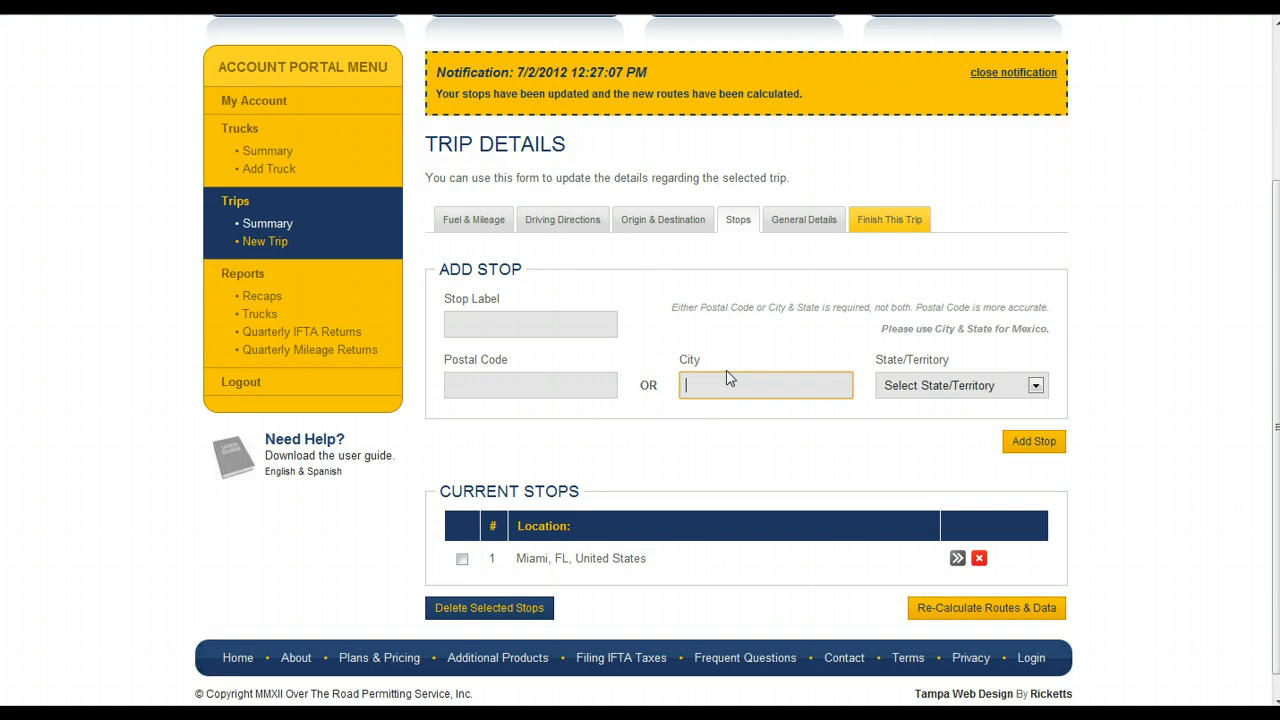
{"action": "type", "text": "jacksonville"}
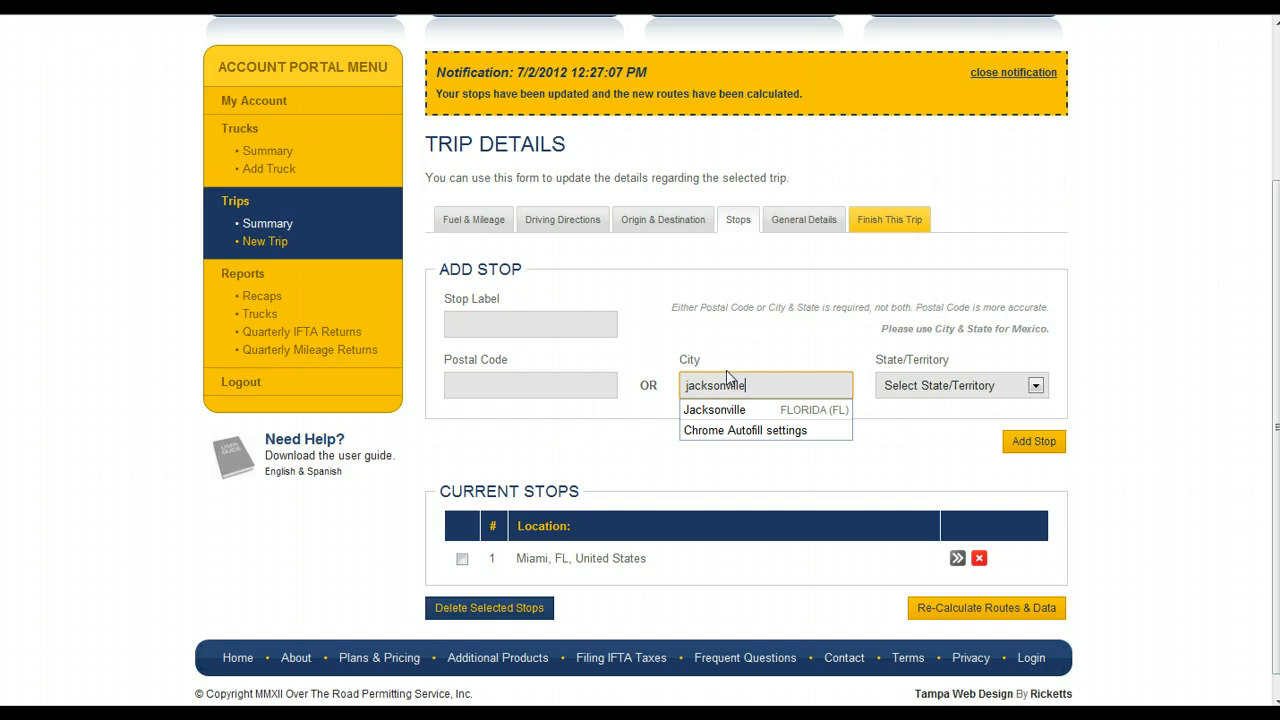
{"action": "key", "text": "Tab"}
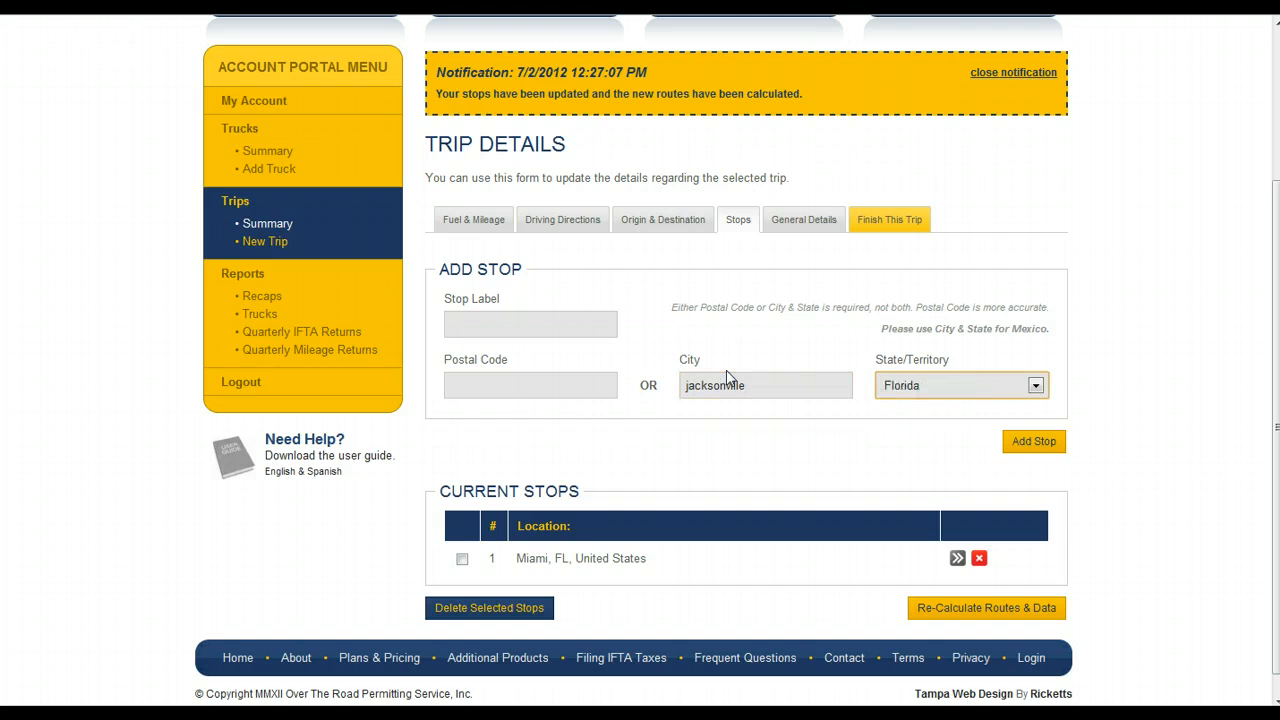
{"action": "left_click", "coordinate": [1025, 448]}
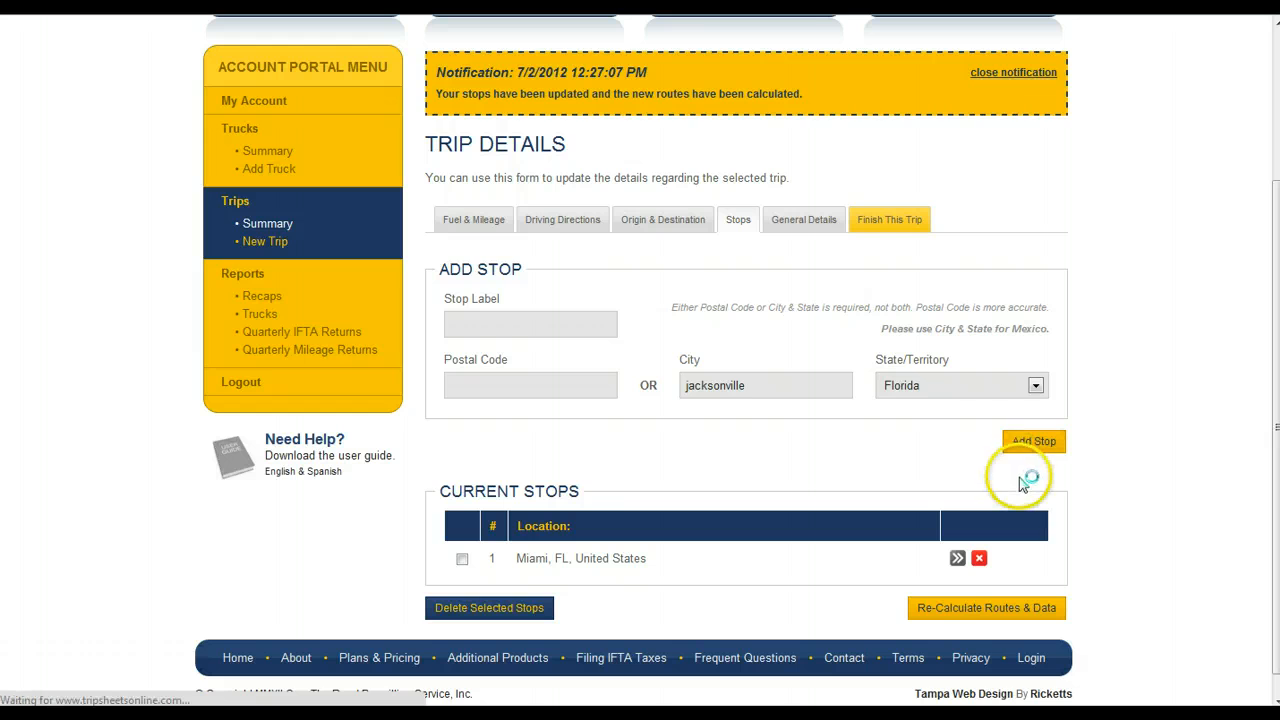
{"action": "scroll", "coordinate": [1080, 509], "scroll_direction": "down", "scroll_amount": 3}
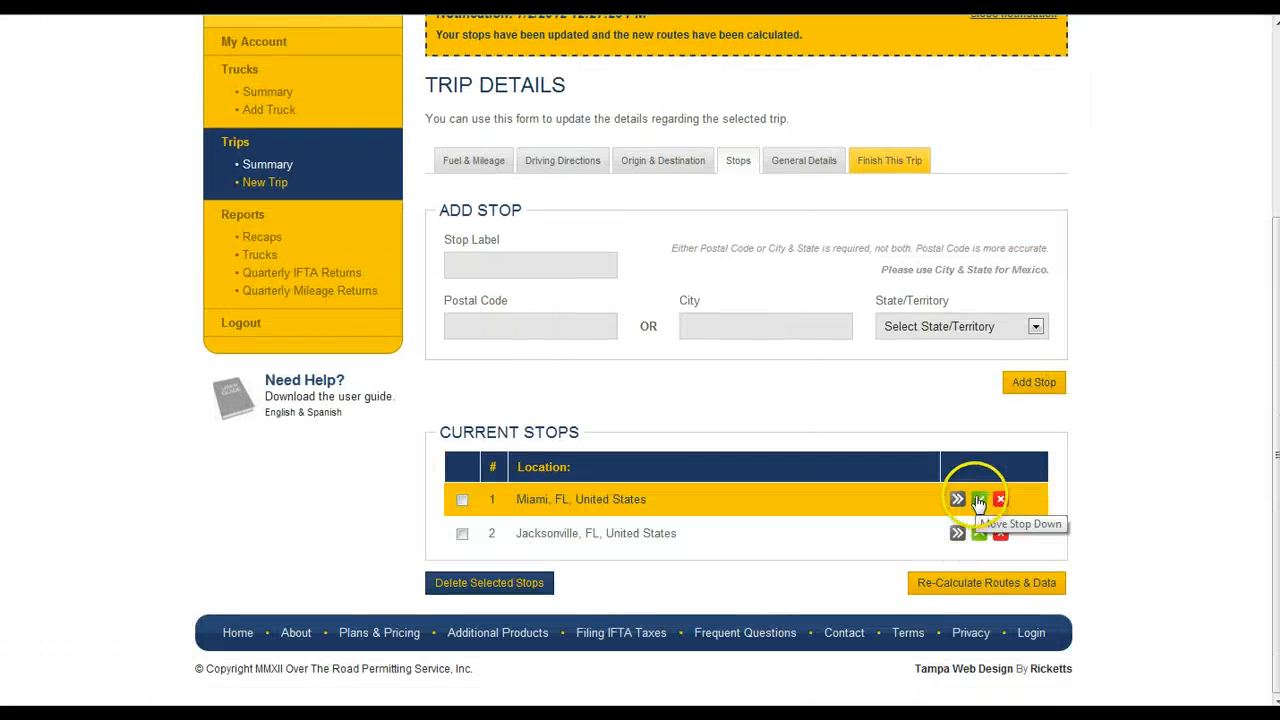
{"action": "left_click", "coordinate": [985, 590]}
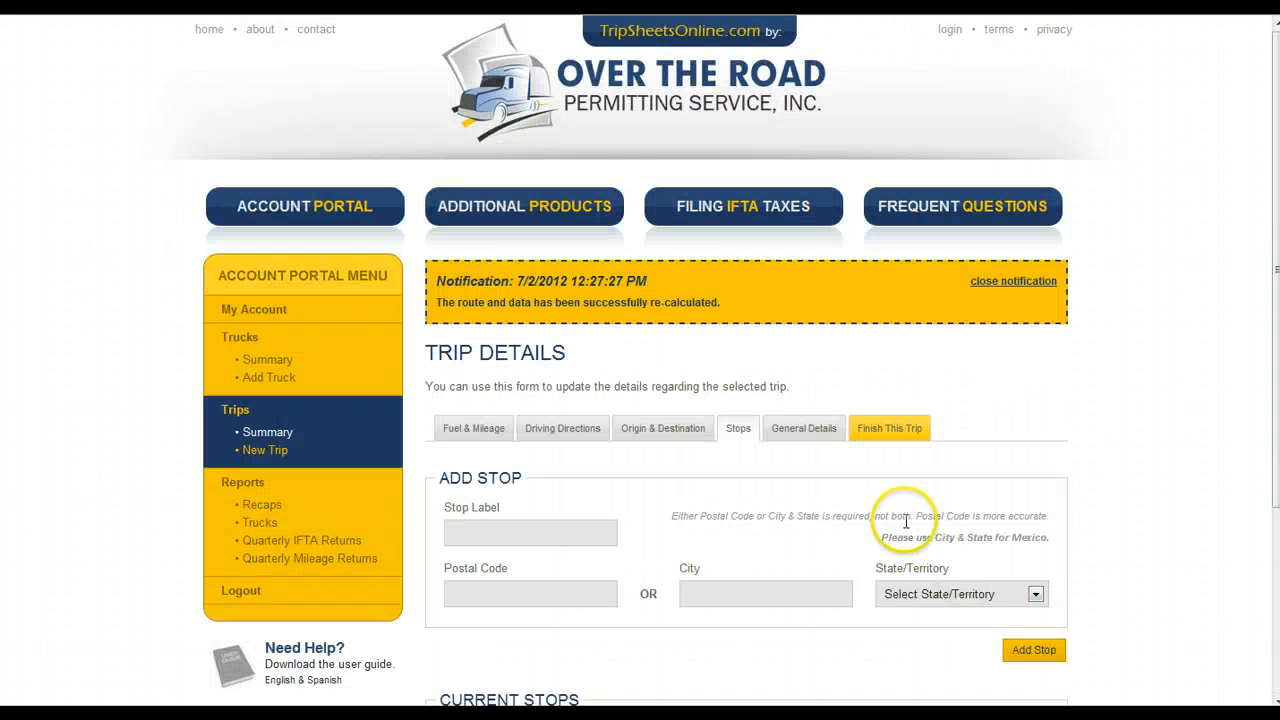
Review the trip's recalculated fuel and mileage details and the driving directions through both stops
{"action": "left_click", "coordinate": [455, 430]}
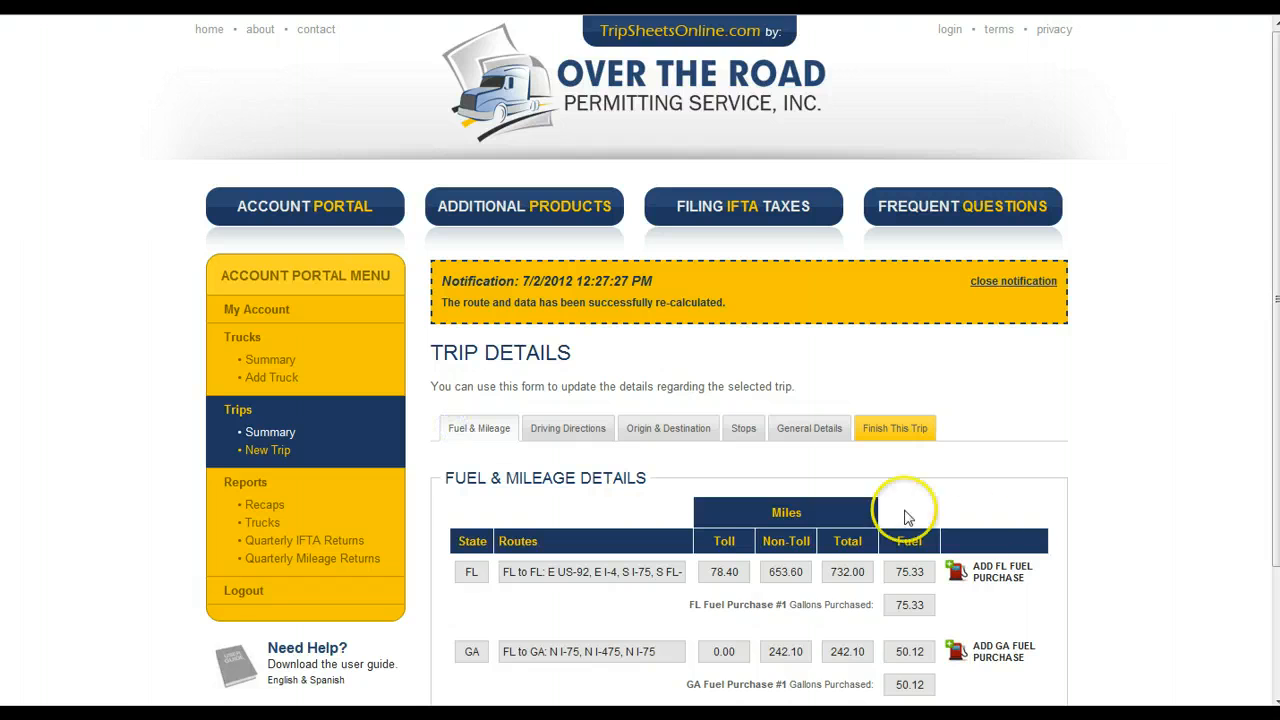
{"action": "scroll", "coordinate": [905, 517], "scroll_direction": "down", "scroll_amount": 3}
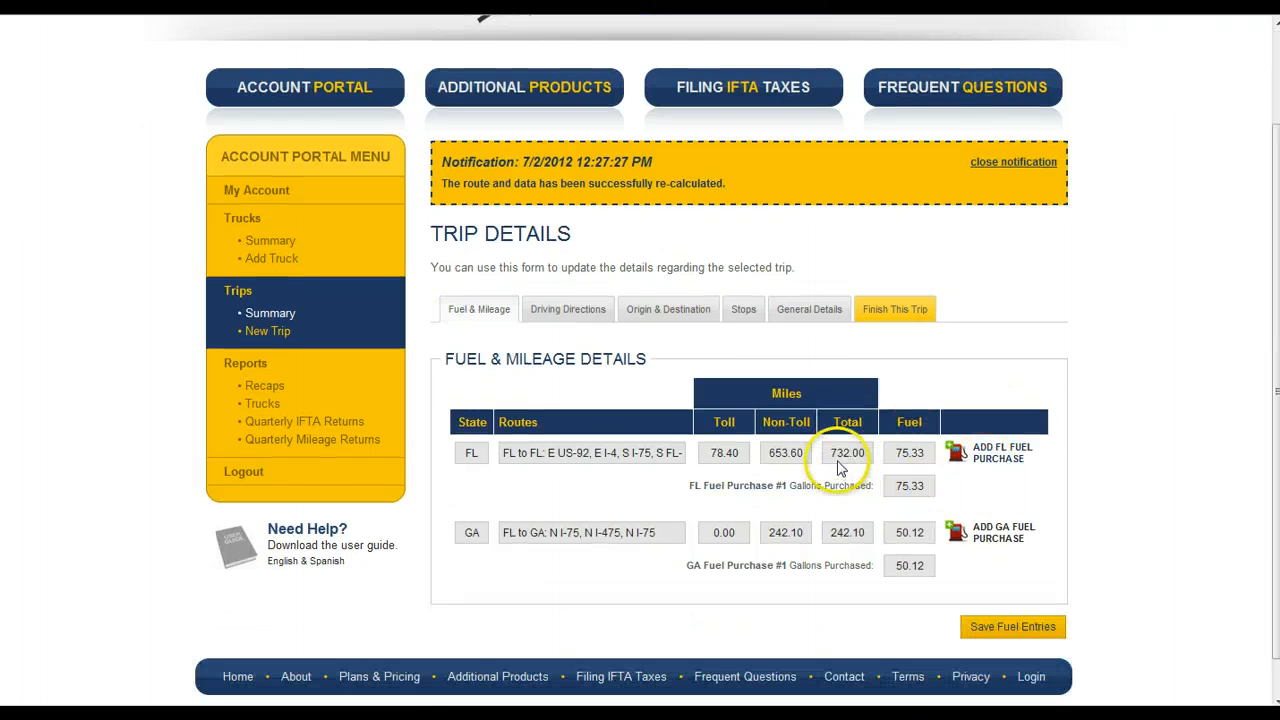
{"action": "left_click", "coordinate": [551, 309]}
{"action": "scroll", "coordinate": [1149, 314], "scroll_direction": "down", "scroll_amount": 4}
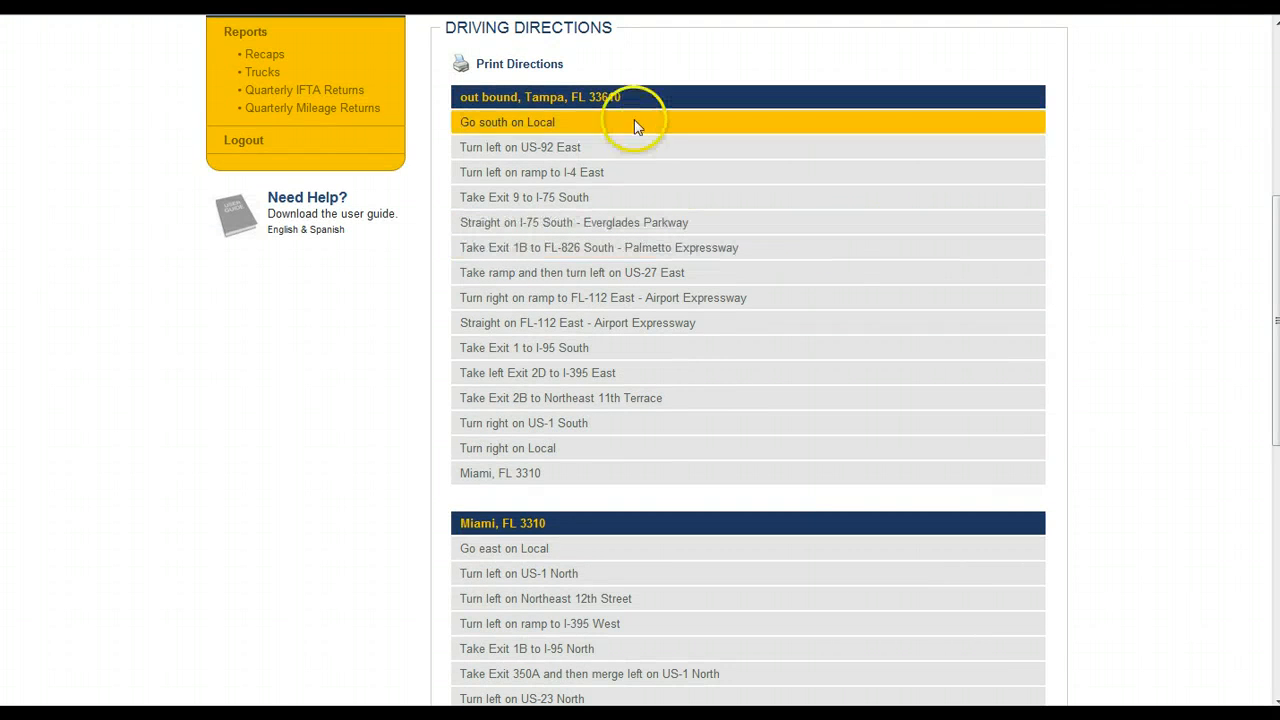
{"action": "scroll", "coordinate": [791, 494], "scroll_direction": "down", "scroll_amount": 6}
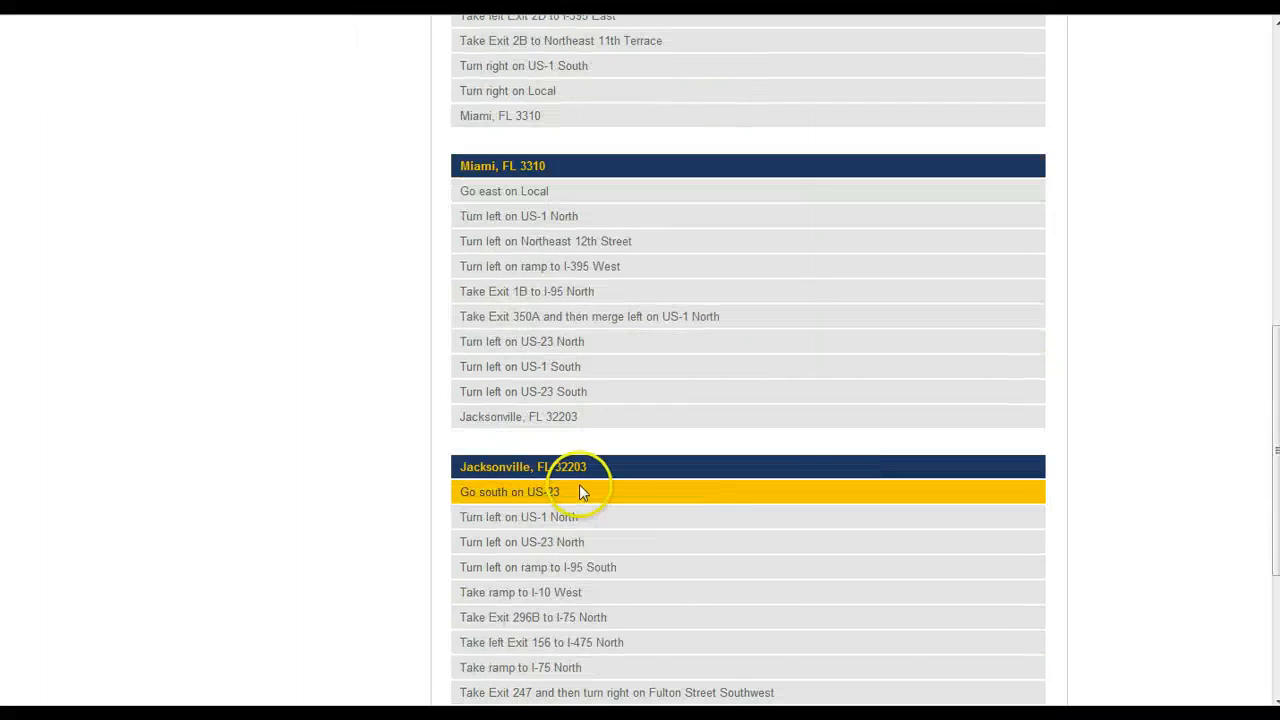
{"action": "scroll", "coordinate": [890, 443], "scroll_direction": "down", "scroll_amount": 2}
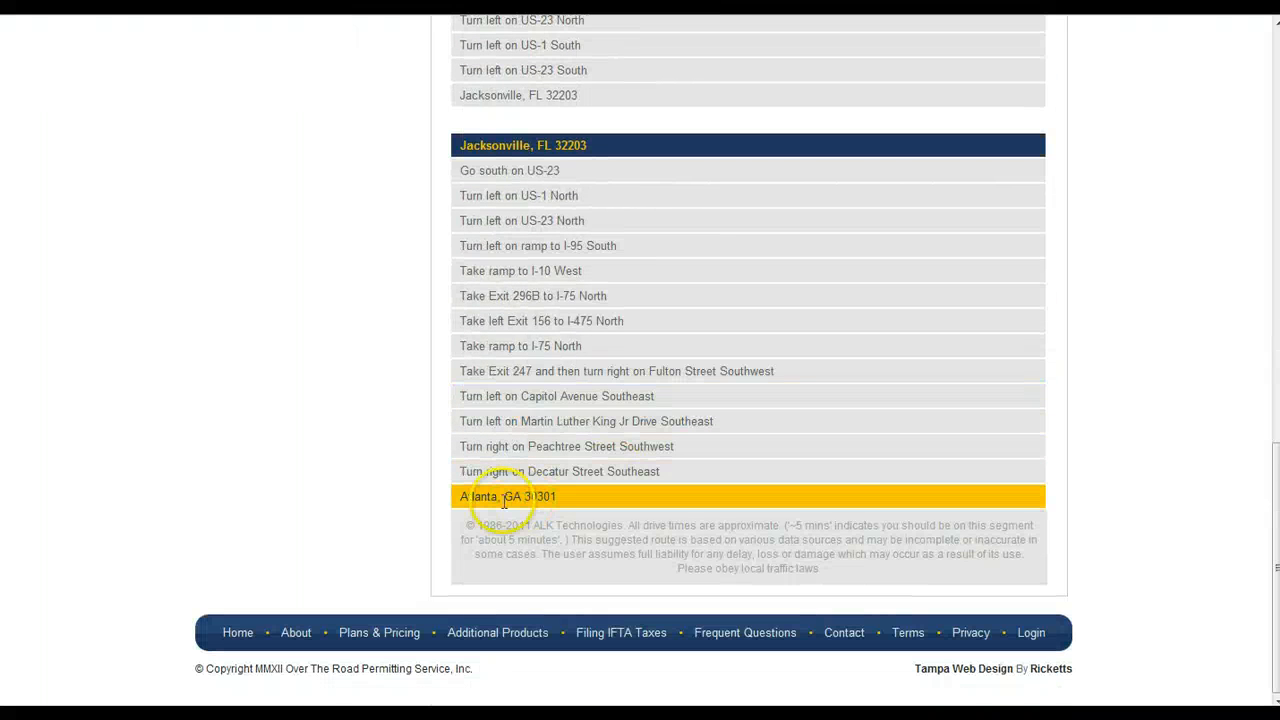
{"action": "scroll", "coordinate": [1023, 397], "scroll_direction": "up", "scroll_amount": 8}
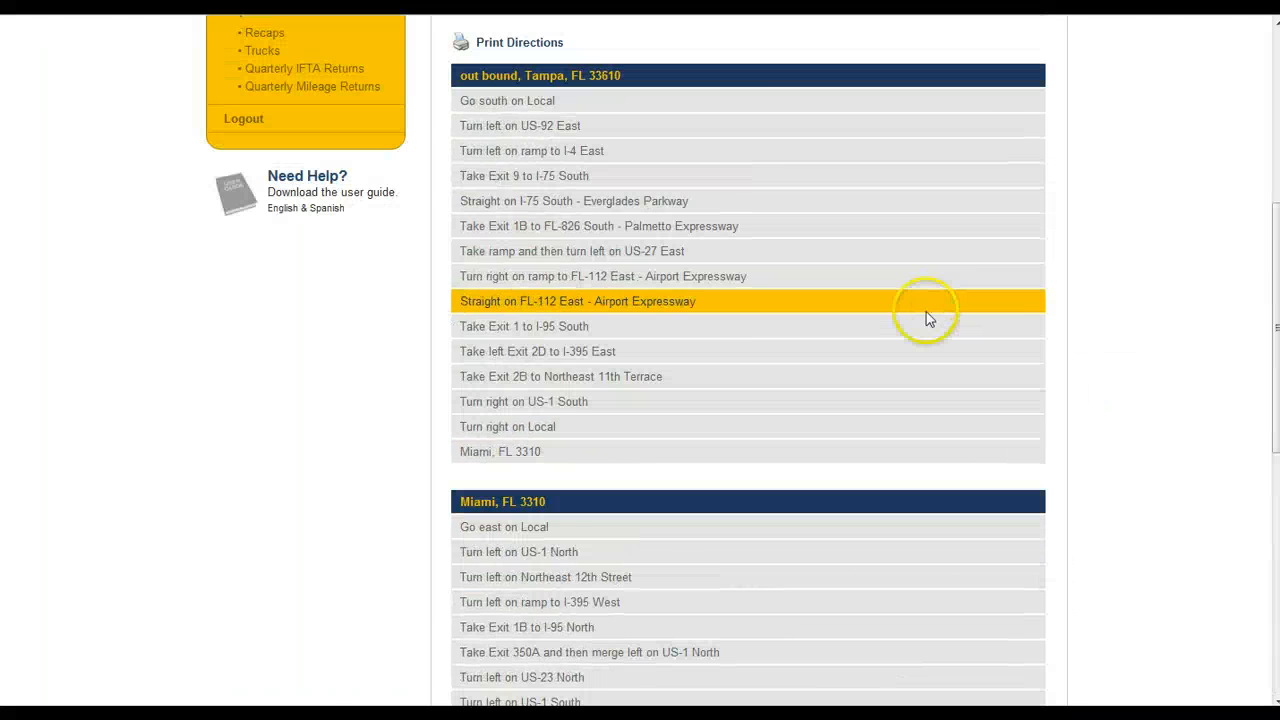
{"action": "scroll", "coordinate": [926, 318], "scroll_direction": "up", "scroll_amount": 4}
Review the trip's general details, including its truck, start date and additional info
{"action": "left_click", "coordinate": [813, 285]}
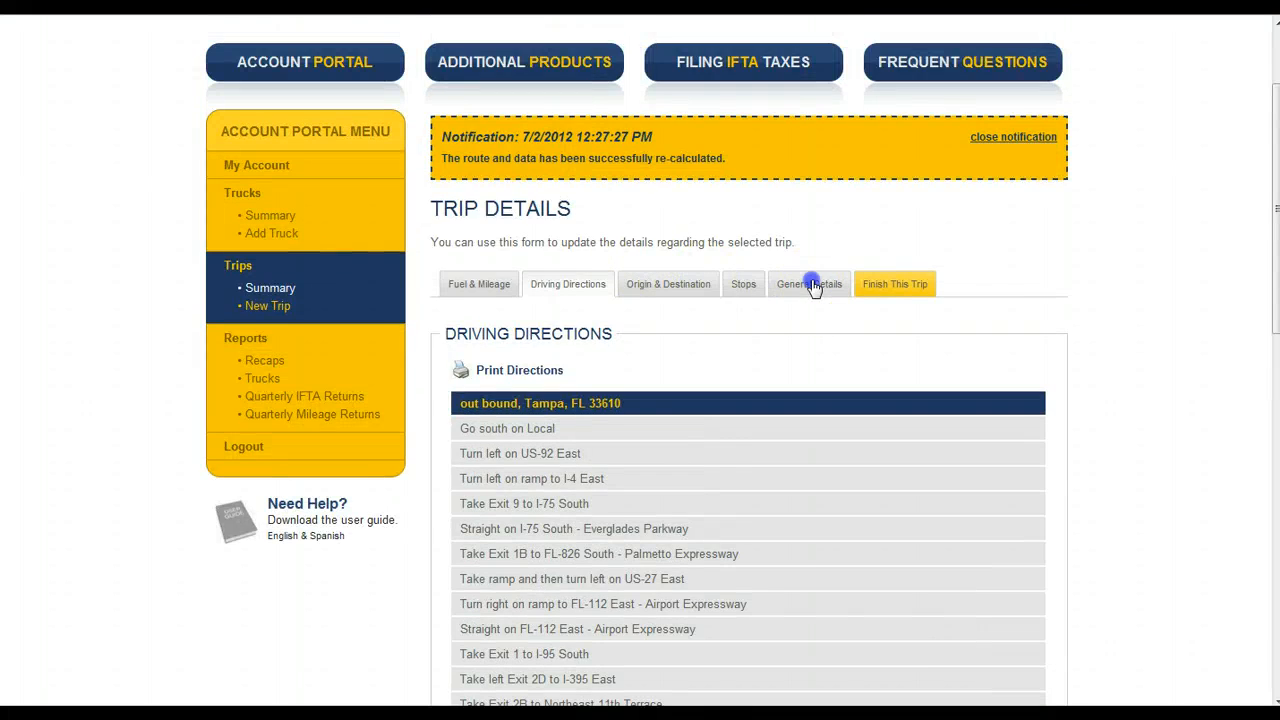
{"action": "scroll", "coordinate": [1178, 320], "scroll_direction": "down", "scroll_amount": 1}
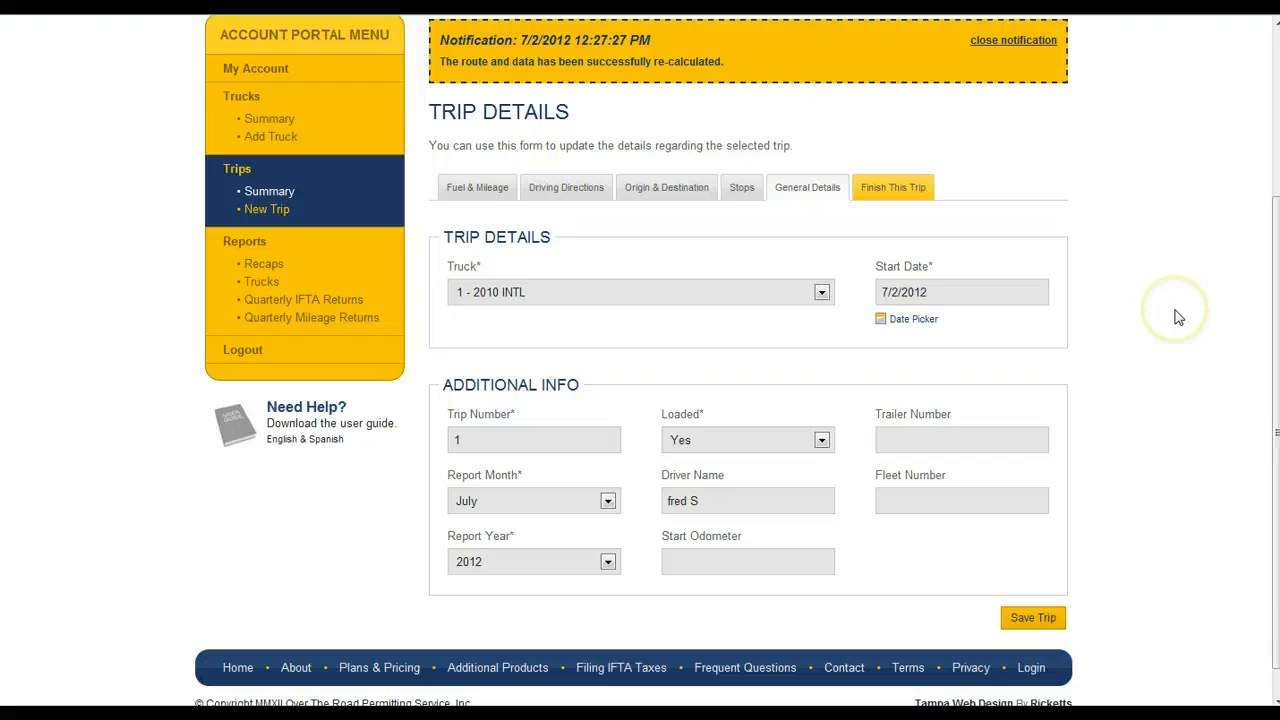
{"action": "scroll", "coordinate": [1178, 318], "scroll_direction": "up", "scroll_amount": 1}
Finish the trip with end date 07/02/2012 and signature "My Turn", and generate its trip sheet
{"action": "left_click", "coordinate": [879, 283]}
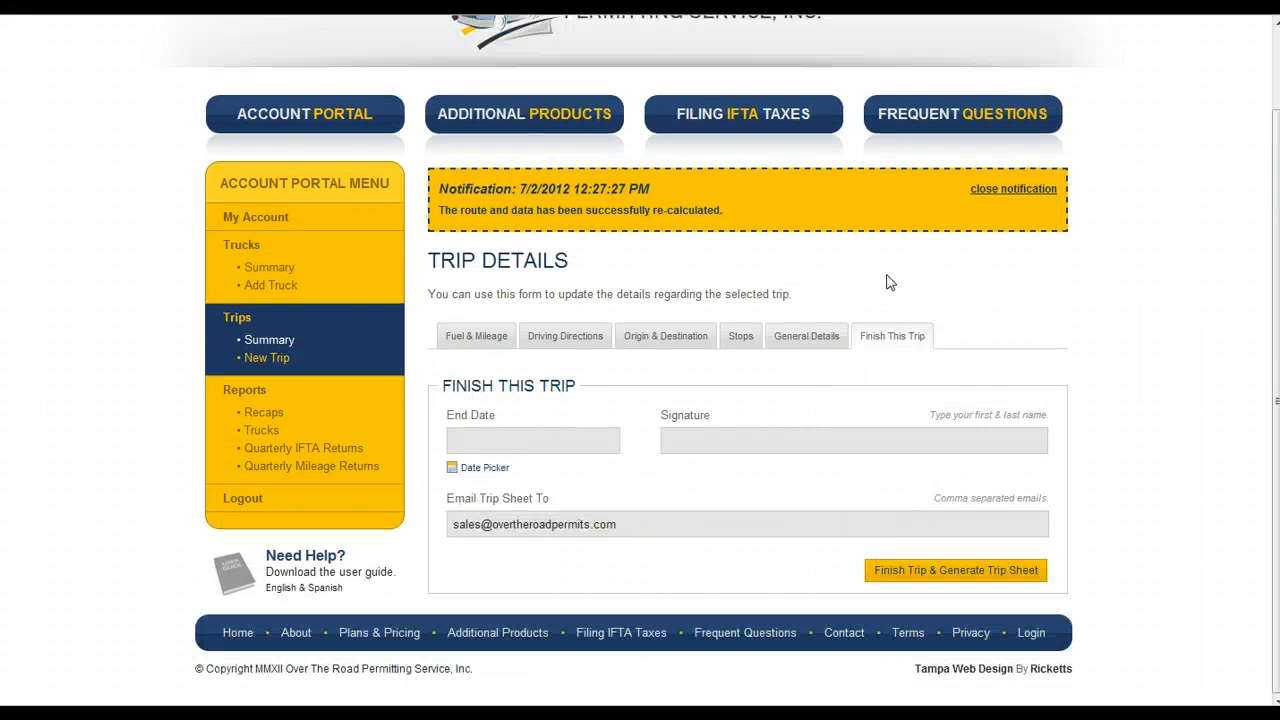
{"action": "left_click", "coordinate": [452, 467]}
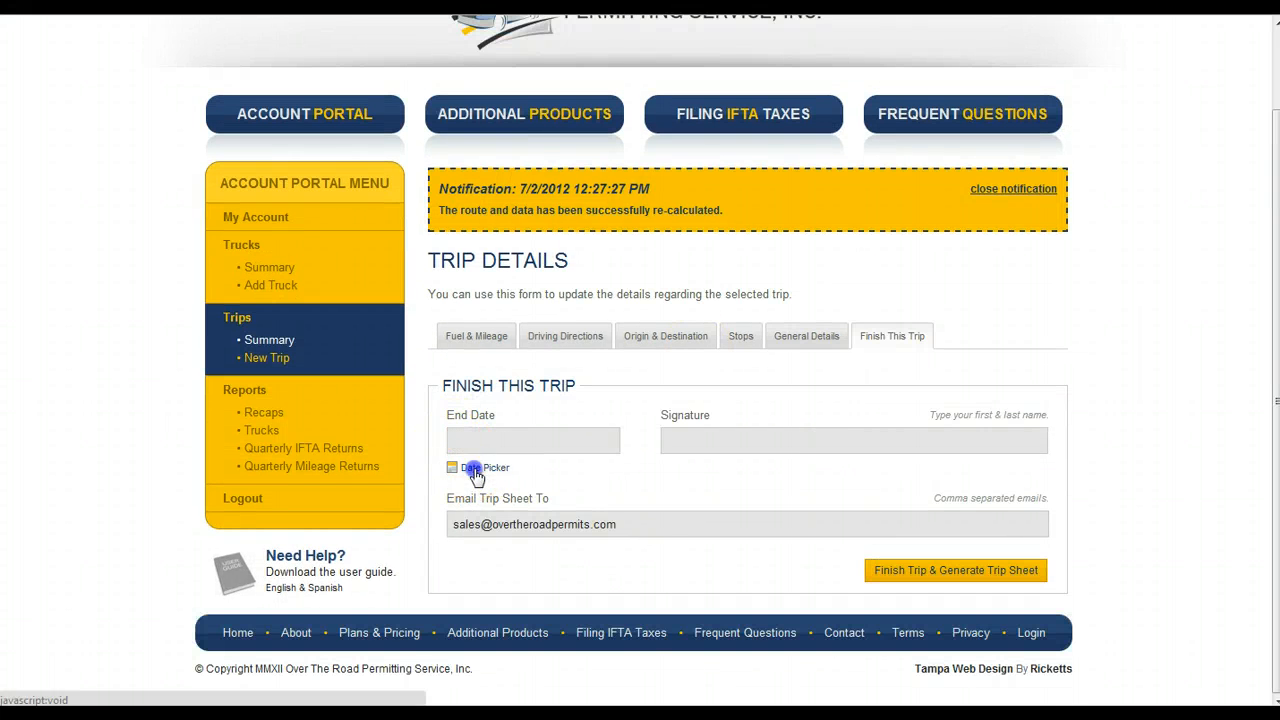
{"action": "left_click", "coordinate": [493, 517]}
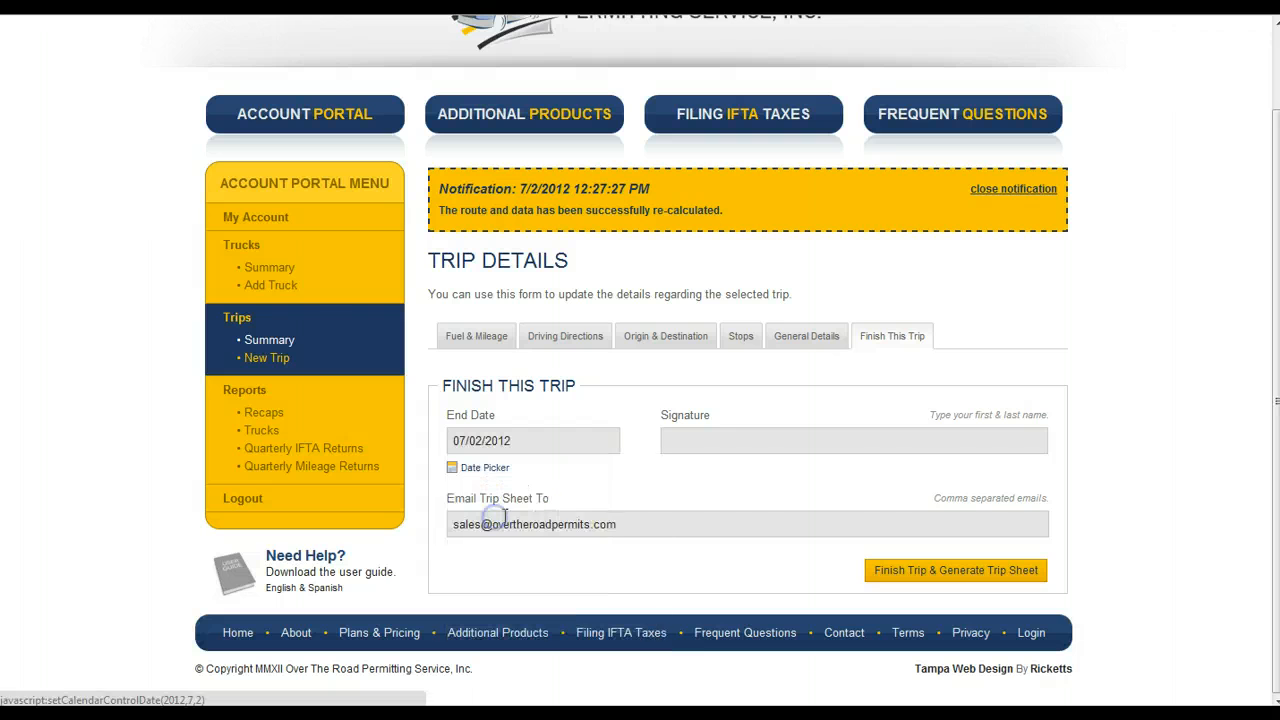
{"action": "left_click", "coordinate": [680, 441]}
{"action": "type", "text": "My Turn"}
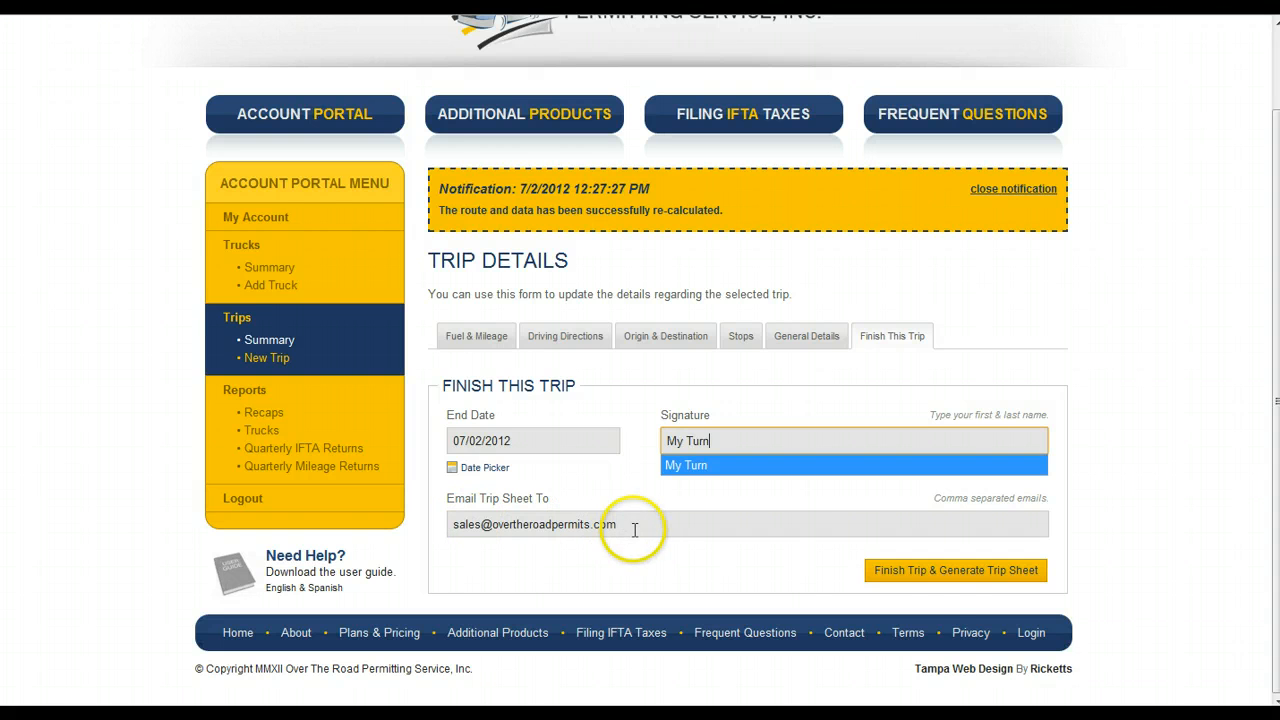
{"action": "left_click", "coordinate": [940, 578]}
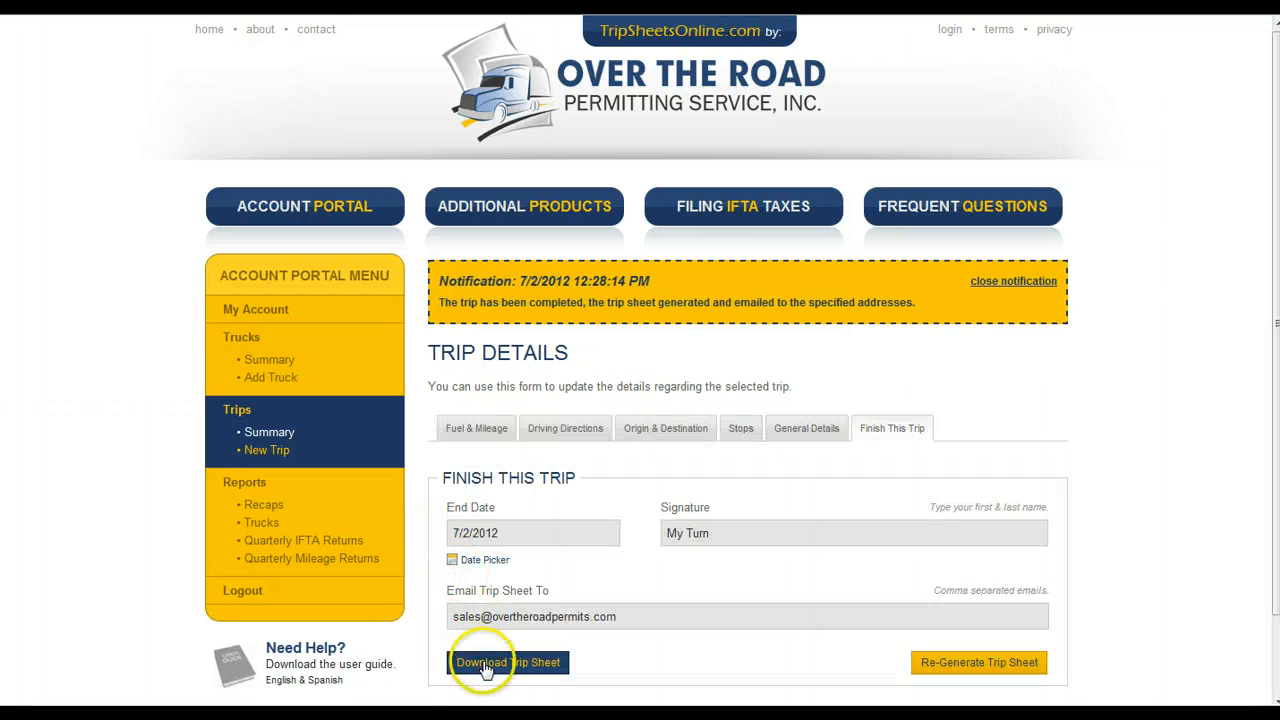
Download the finished trip's trip sheet for review, and view the summary list of all trips
{"action": "left_click", "coordinate": [490, 662]}
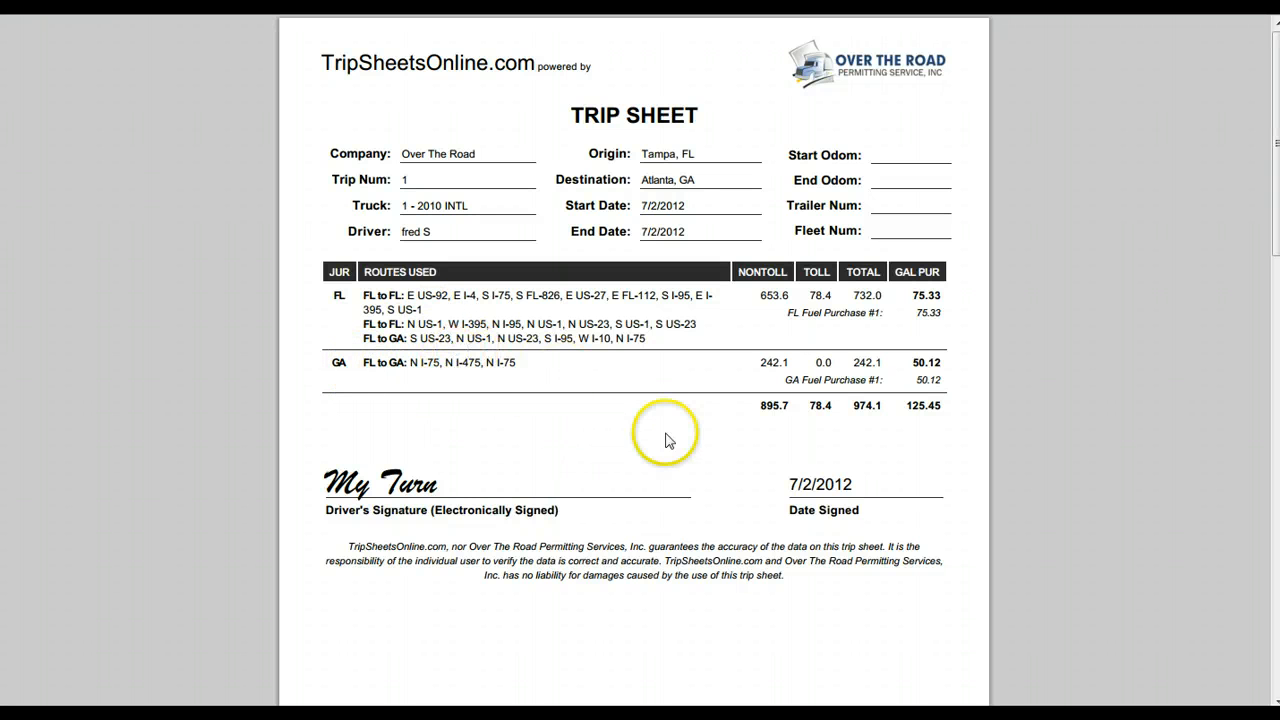
{"action": "scroll", "coordinate": [668, 440], "scroll_direction": "down", "scroll_amount": 8}
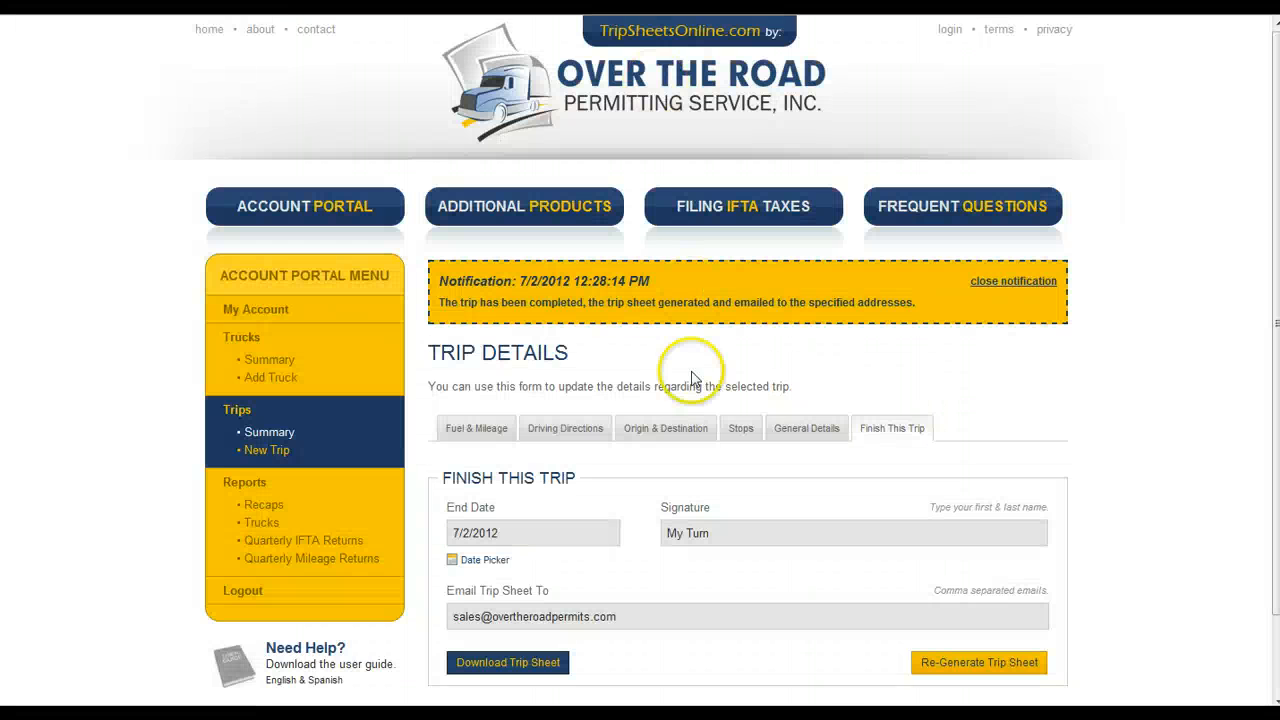
{"action": "scroll", "coordinate": [692, 380], "scroll_direction": "down", "scroll_amount": 2}
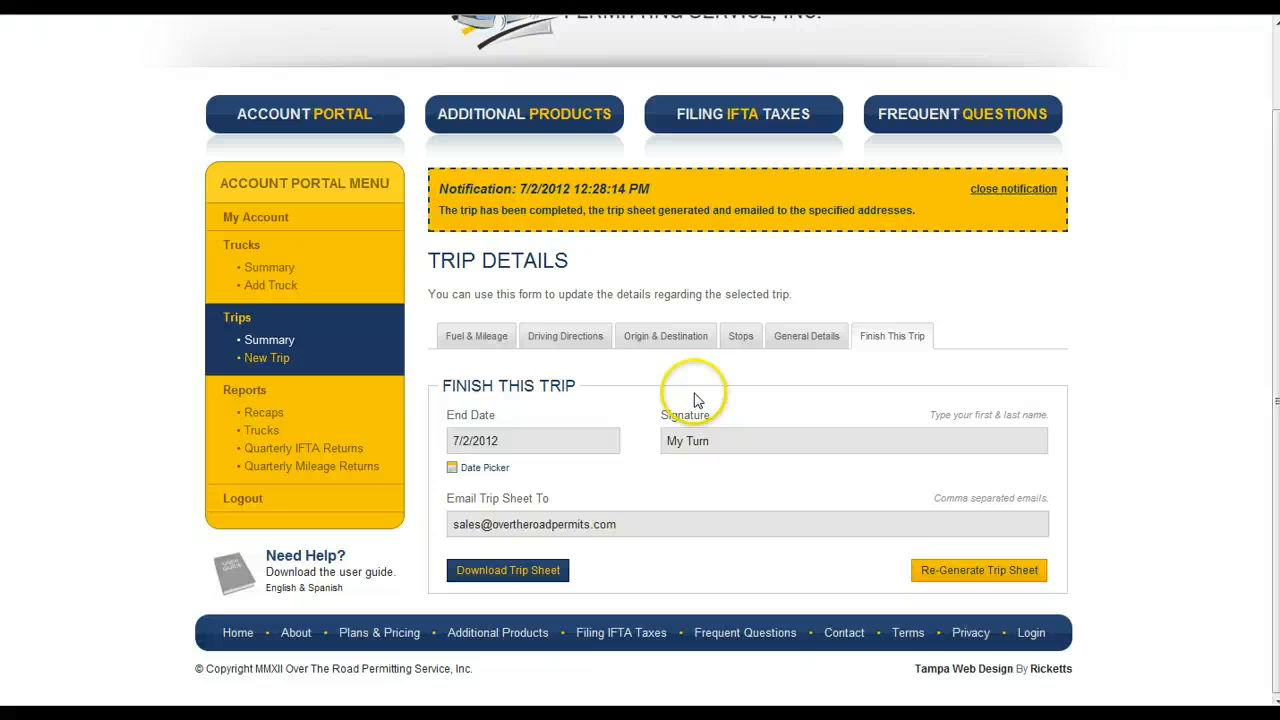
{"action": "left_click", "coordinate": [268, 343]}
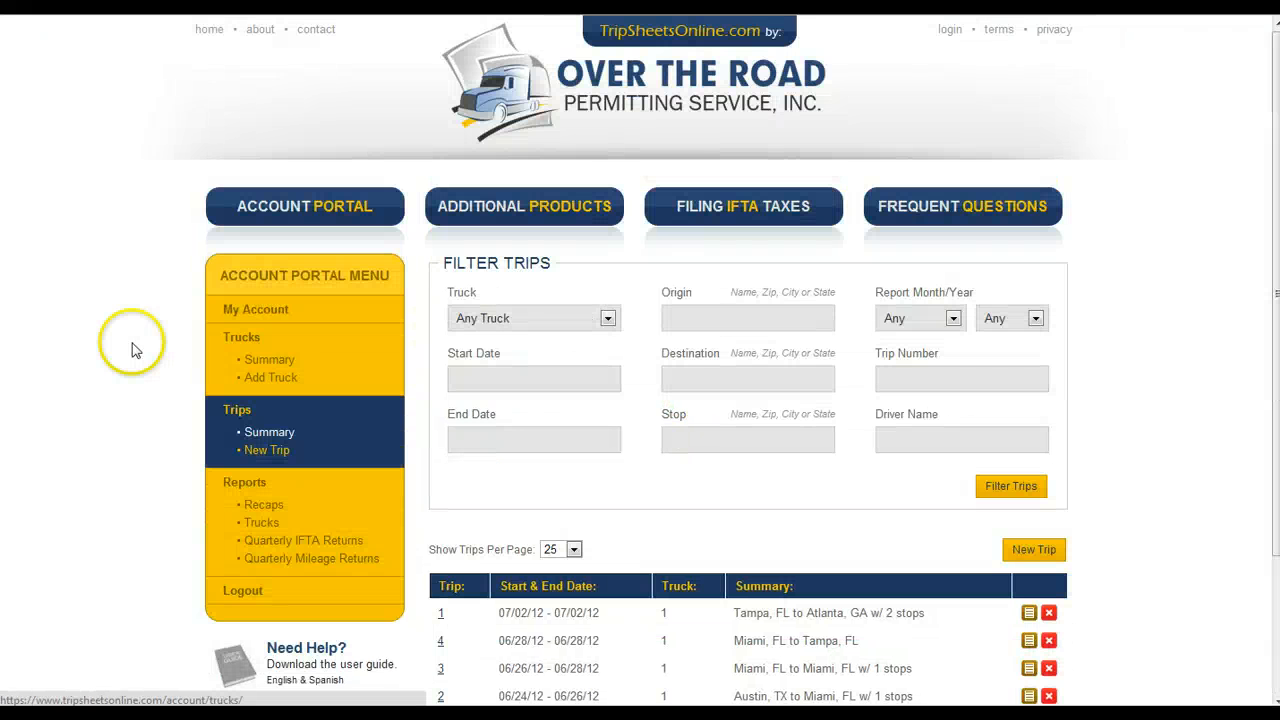
{"action": "scroll", "coordinate": [108, 355], "scroll_direction": "down", "scroll_amount": 3}
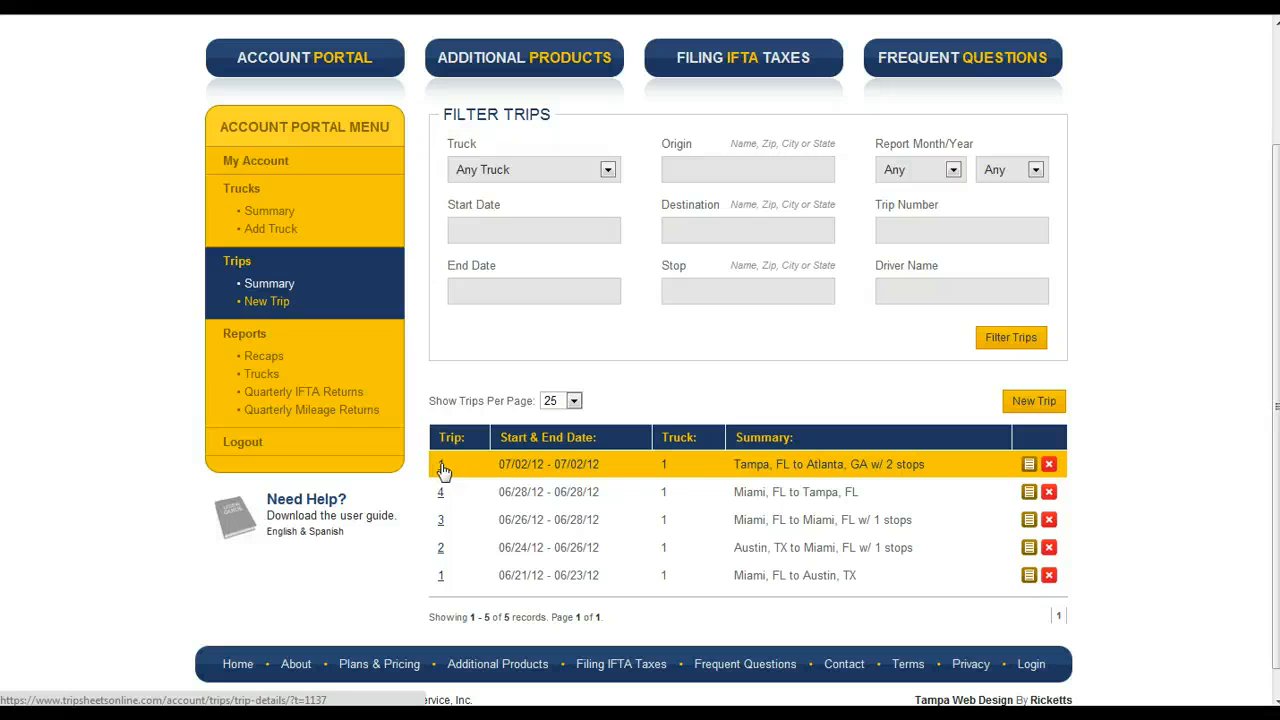
Generate a recap report for truck 1 - 2010 INTL for July 2012, without individual truck breakdown, and download it
{"action": "left_click", "coordinate": [265, 357]}
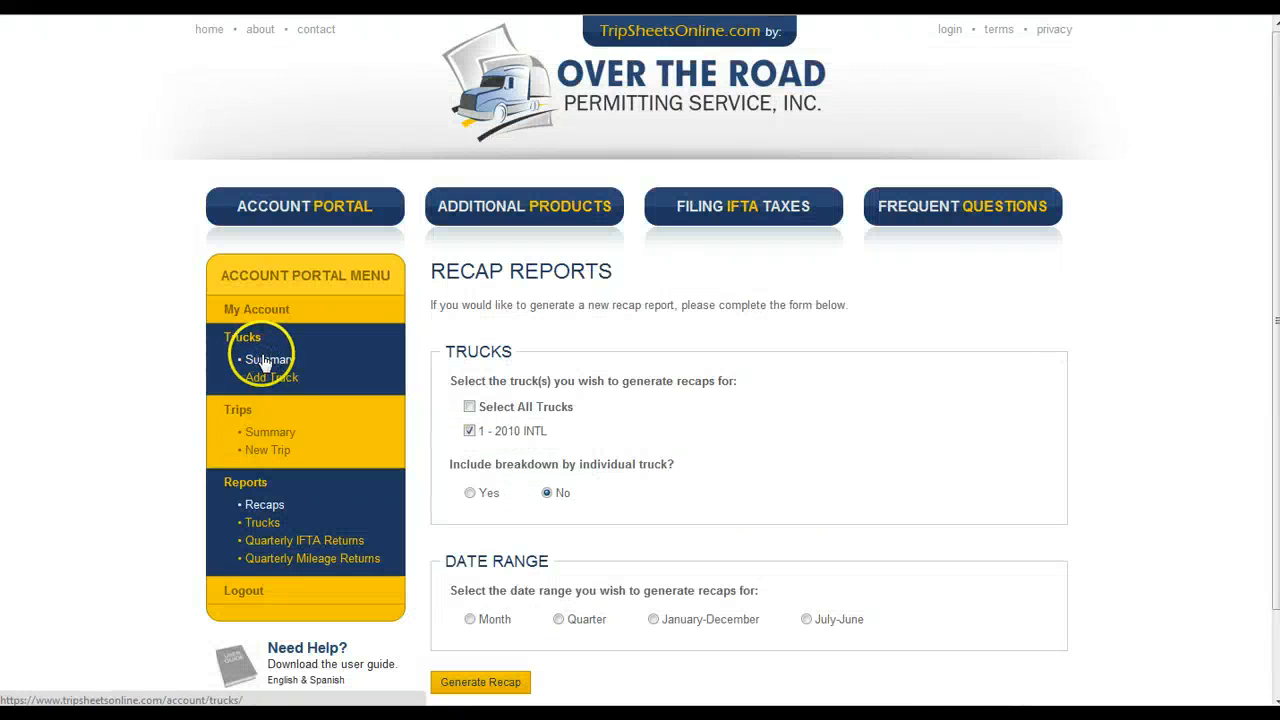
{"action": "scroll", "coordinate": [89, 437], "scroll_direction": "down", "scroll_amount": 2}
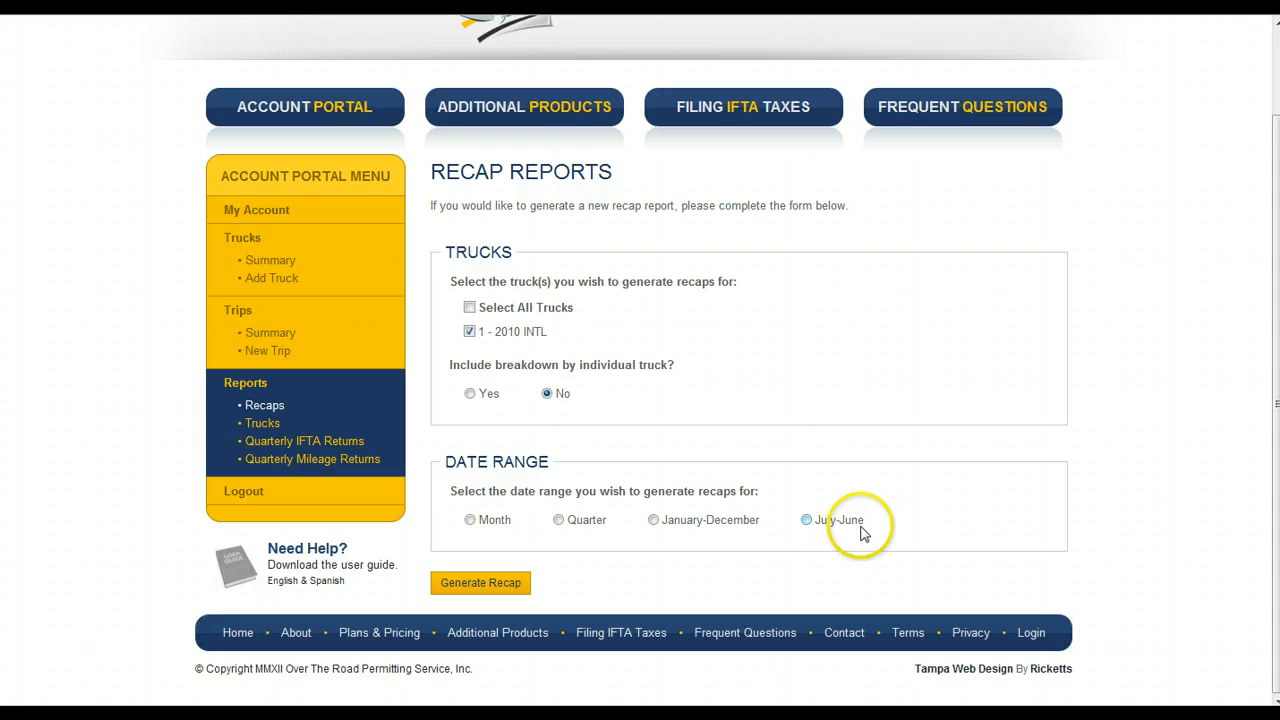
{"action": "left_click", "coordinate": [469, 520]}
{"action": "left_click", "coordinate": [535, 597]}
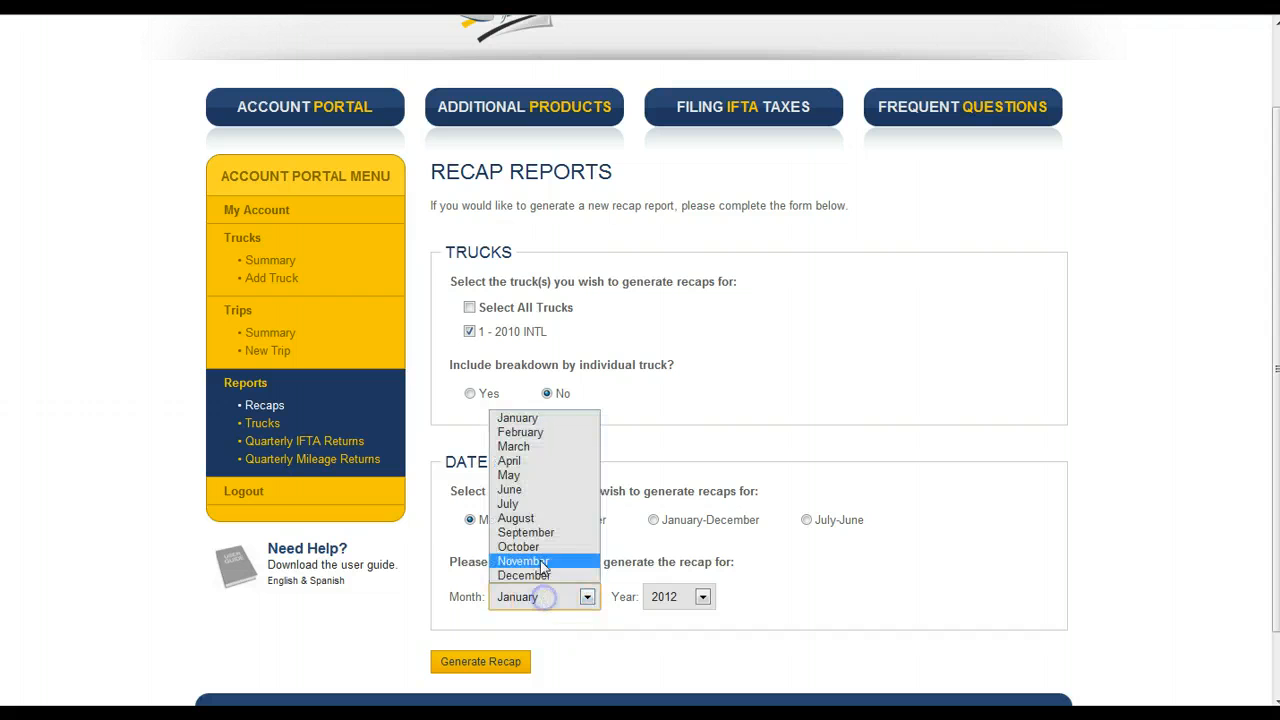
{"action": "left_click", "coordinate": [517, 505]}
{"action": "left_click", "coordinate": [482, 661]}
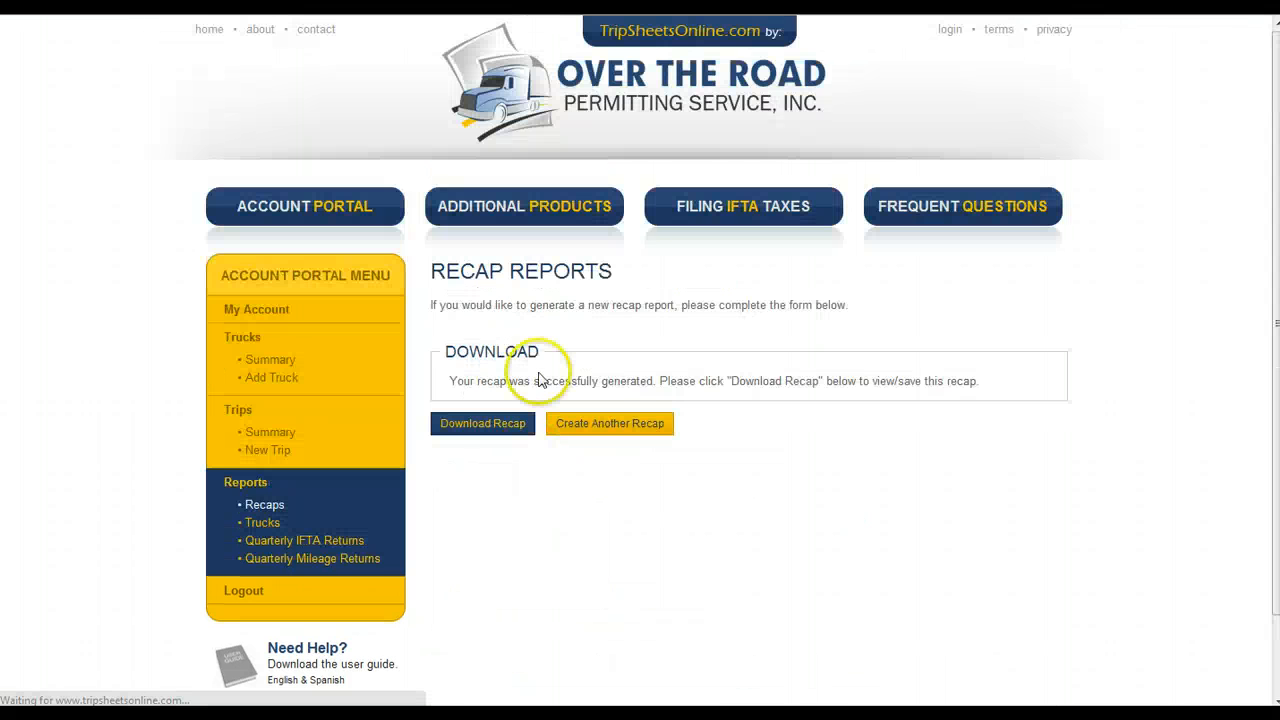
{"action": "left_click", "coordinate": [480, 424]}
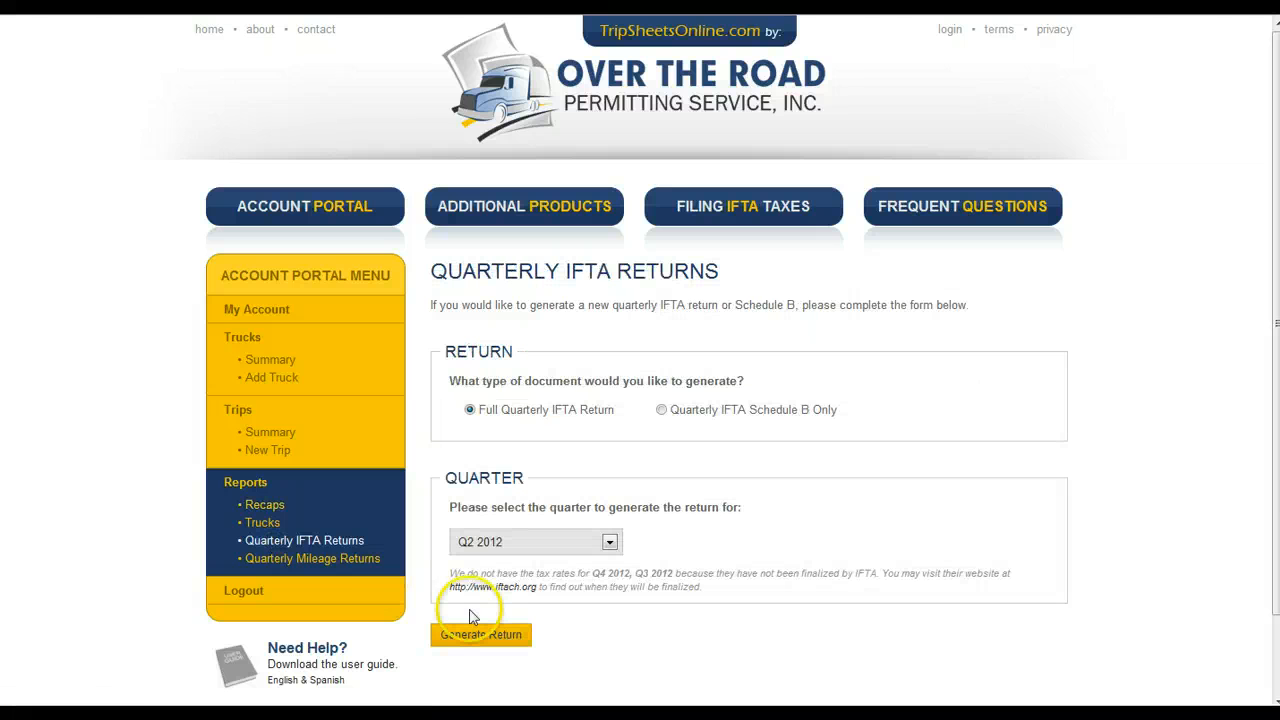
Generate the full quarterly IFTA return for Q2 2012, then open and review its tax return form and fuel use tax schedule
{"action": "left_click", "coordinate": [528, 546]}
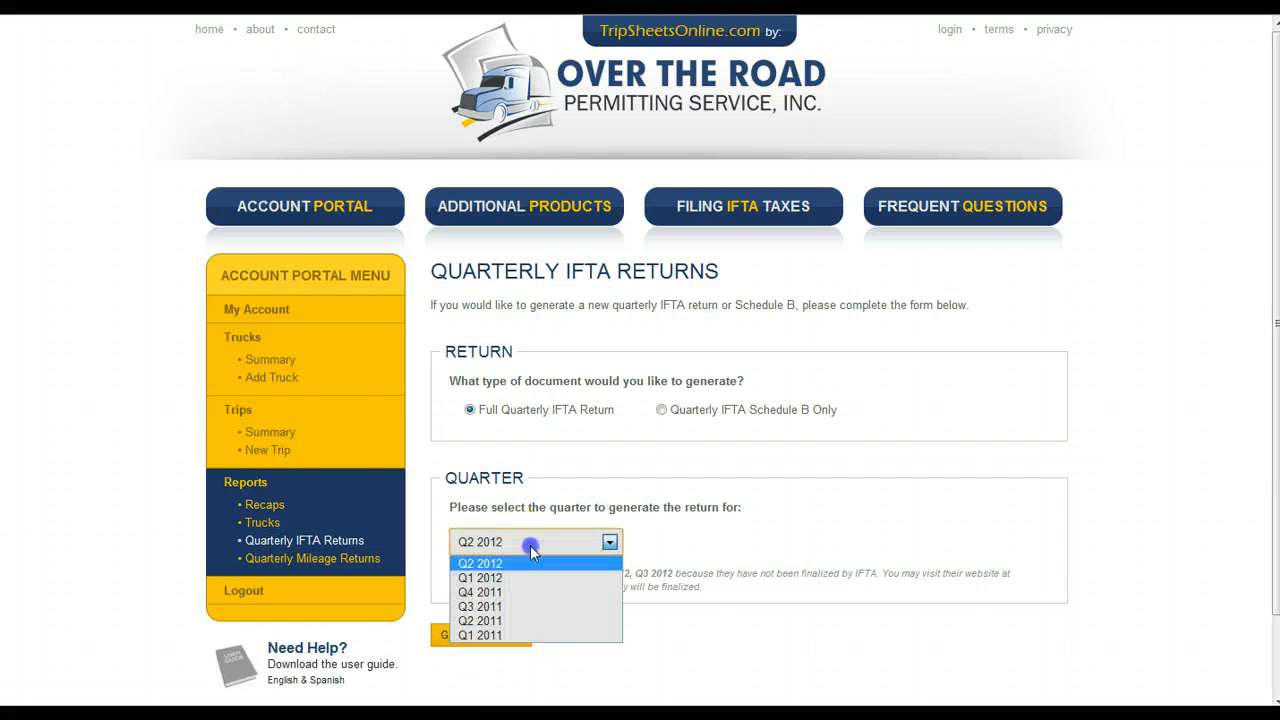
{"action": "left_click", "coordinate": [488, 565]}
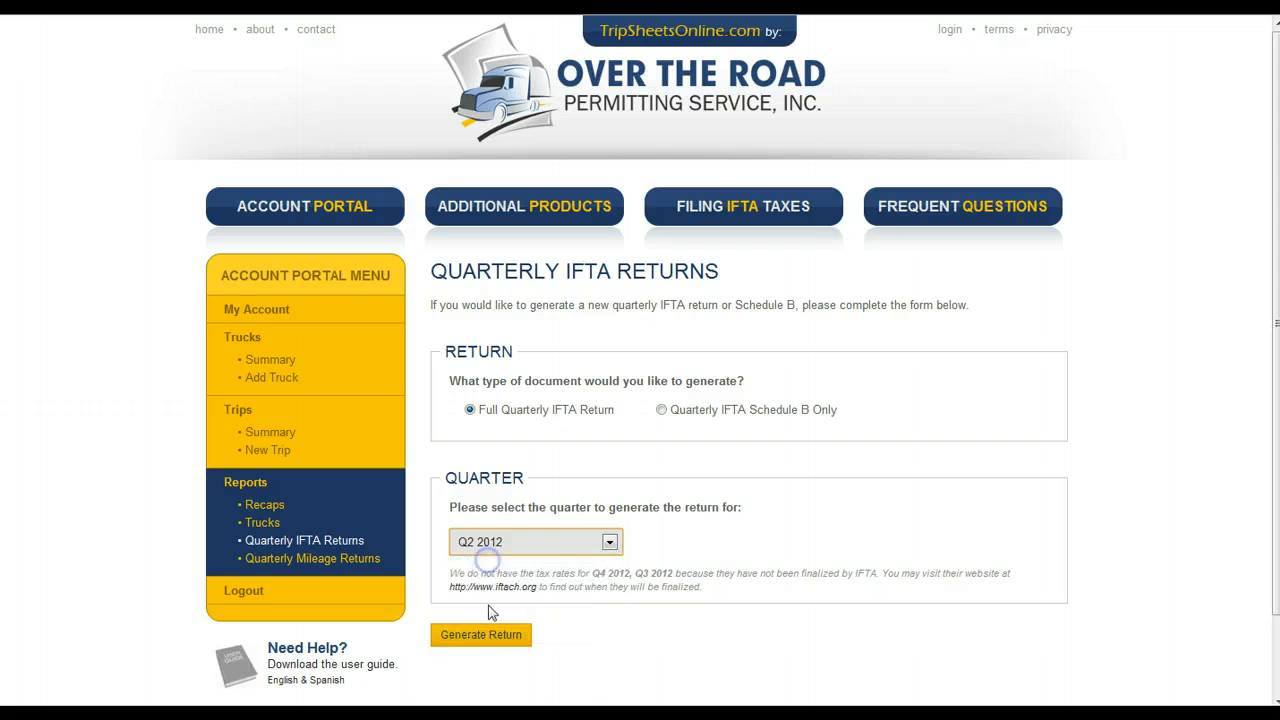
{"action": "left_click", "coordinate": [485, 638]}
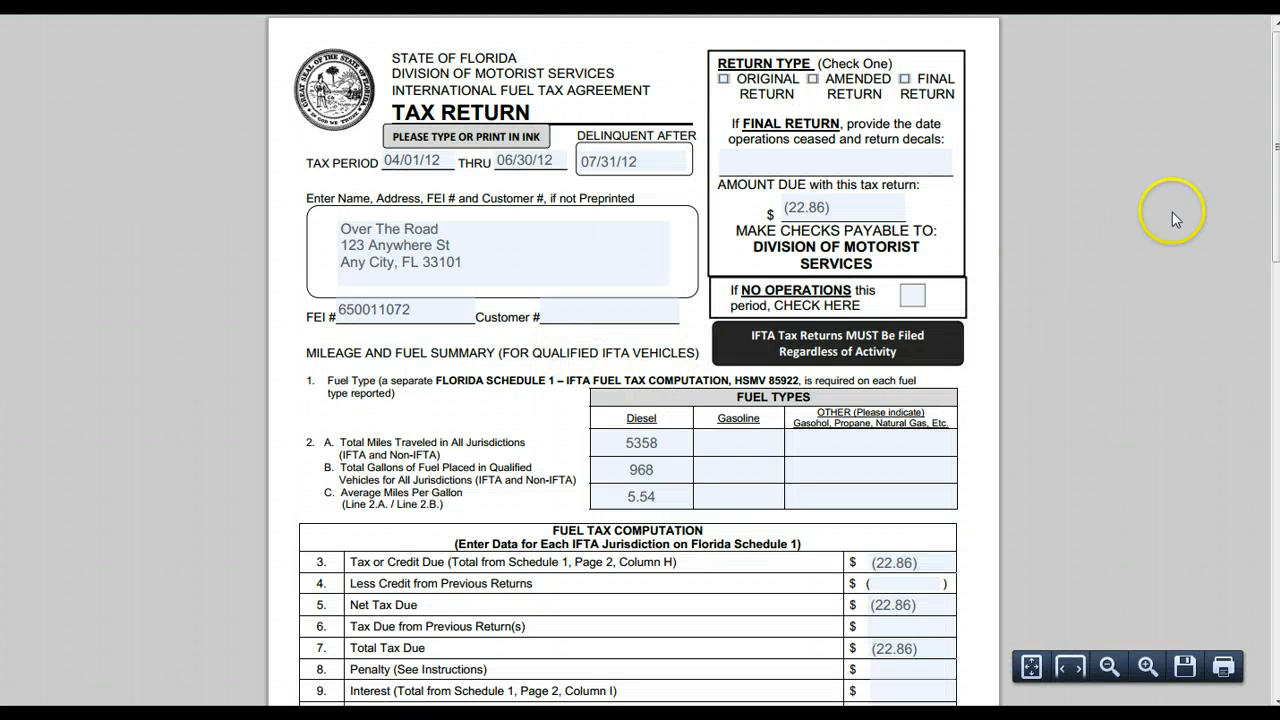
{"action": "scroll", "coordinate": [1135, 378], "scroll_direction": "down", "scroll_amount": 1}
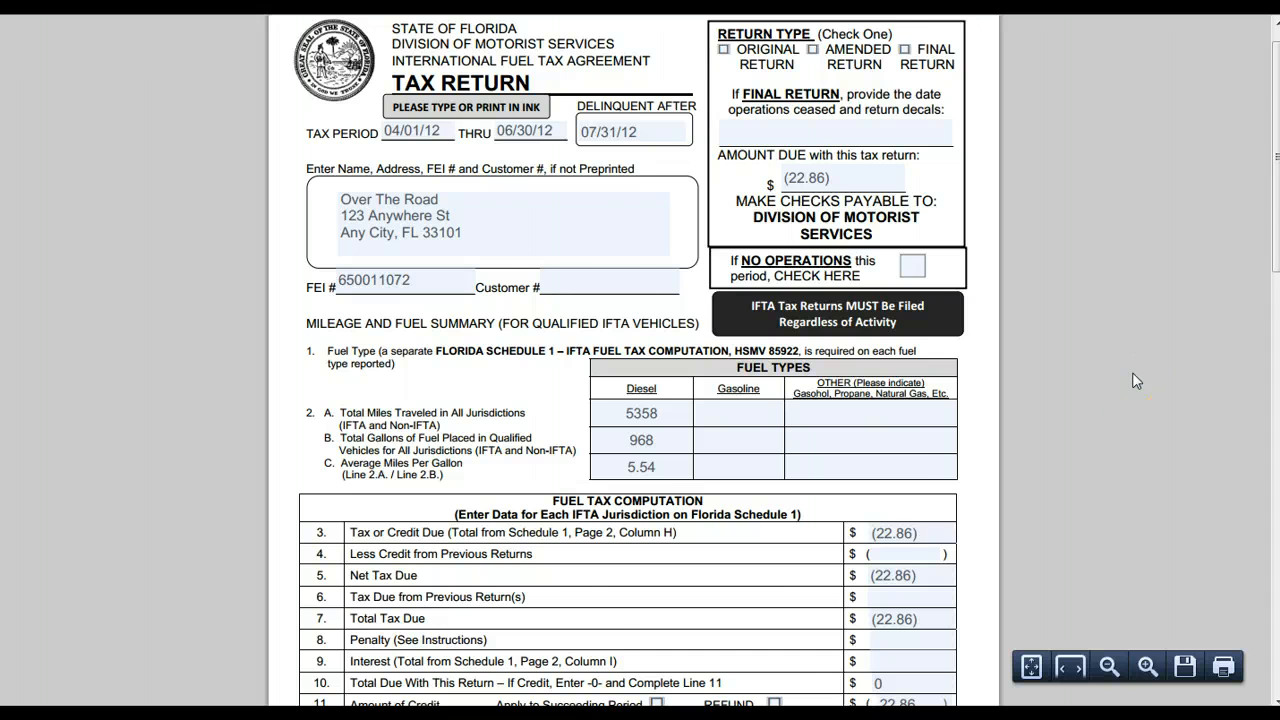
{"action": "scroll", "coordinate": [1132, 372], "scroll_direction": "down", "scroll_amount": 5}
{"action": "scroll", "coordinate": [1133, 376], "scroll_direction": "down", "scroll_amount": 5}
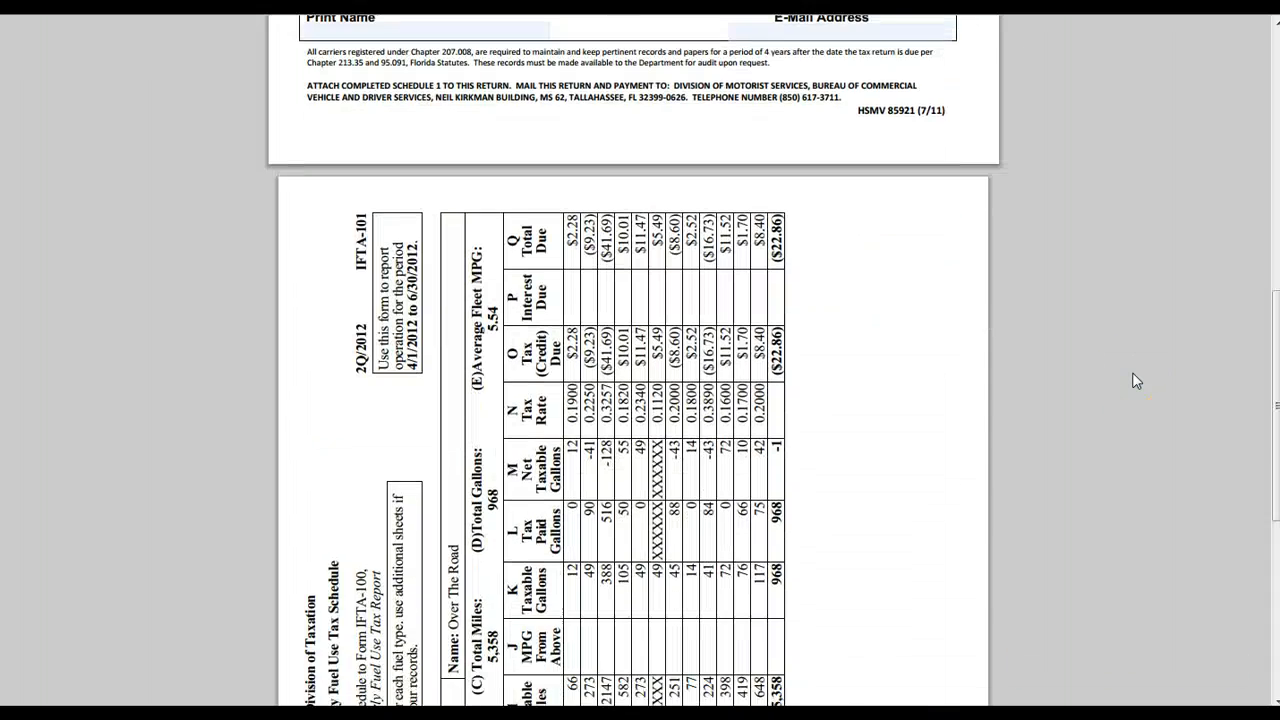
{"action": "scroll", "coordinate": [1132, 372], "scroll_direction": "down", "scroll_amount": 3}
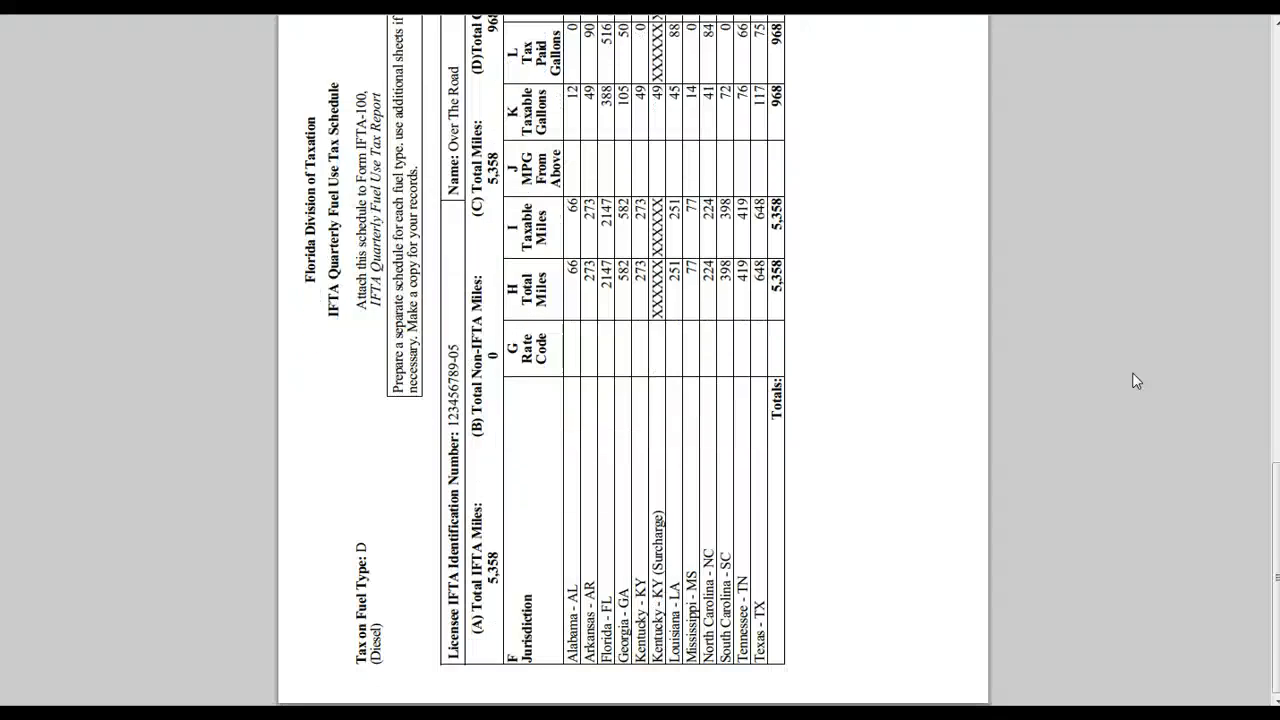
{"action": "scroll", "coordinate": [1117, 369], "scroll_direction": "up", "scroll_amount": 6}
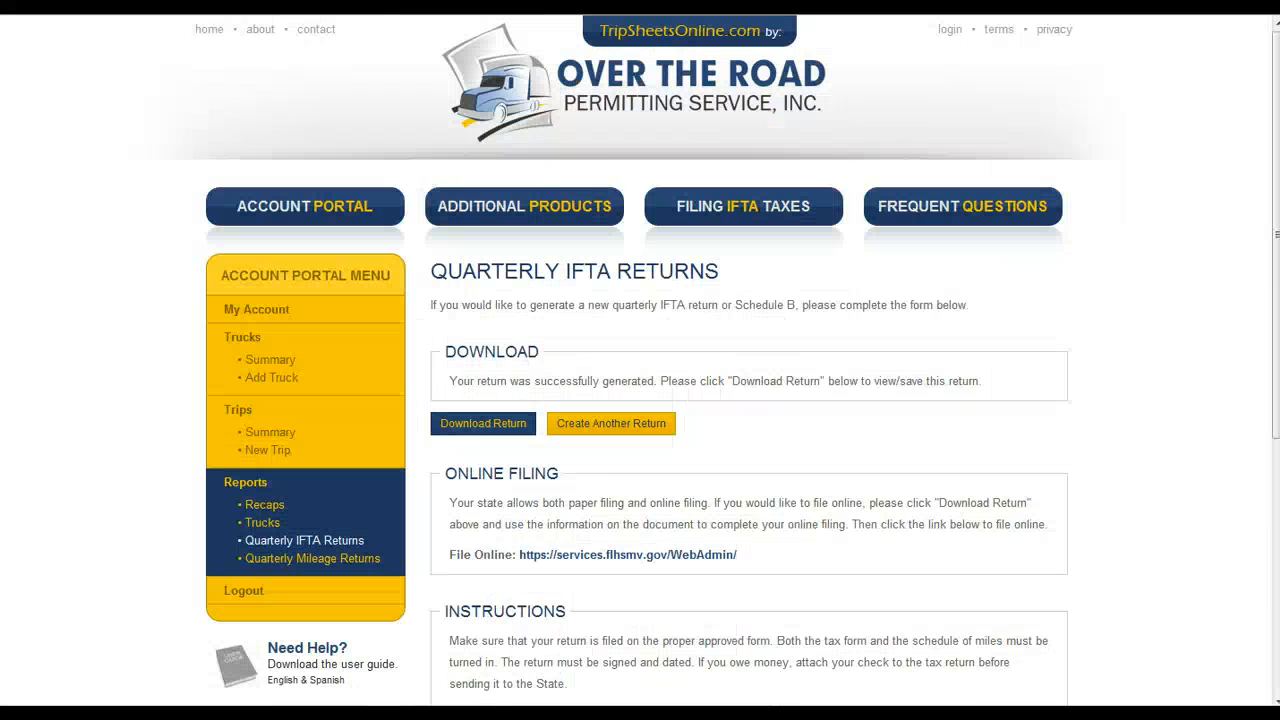
Start another quarterly return and set its document type to Quarterly IFTA Schedule B Only
{"action": "left_click", "coordinate": [594, 429]}
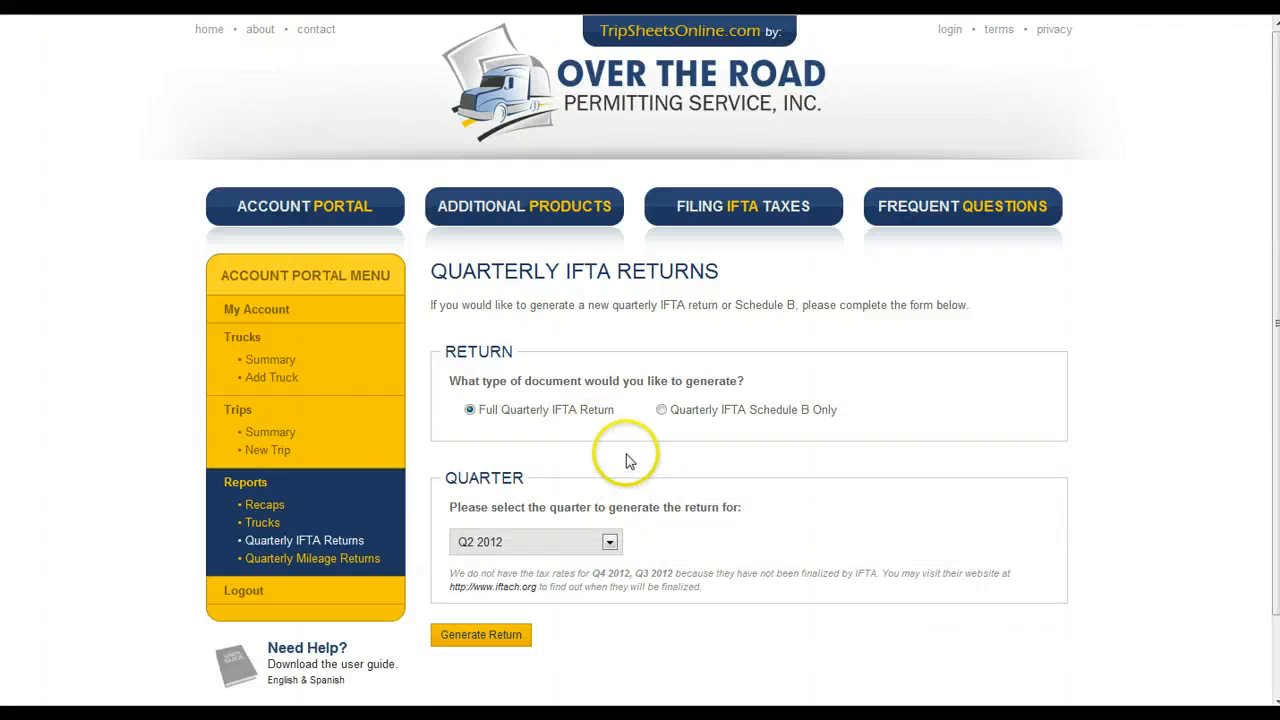
{"action": "left_click", "coordinate": [662, 411]}
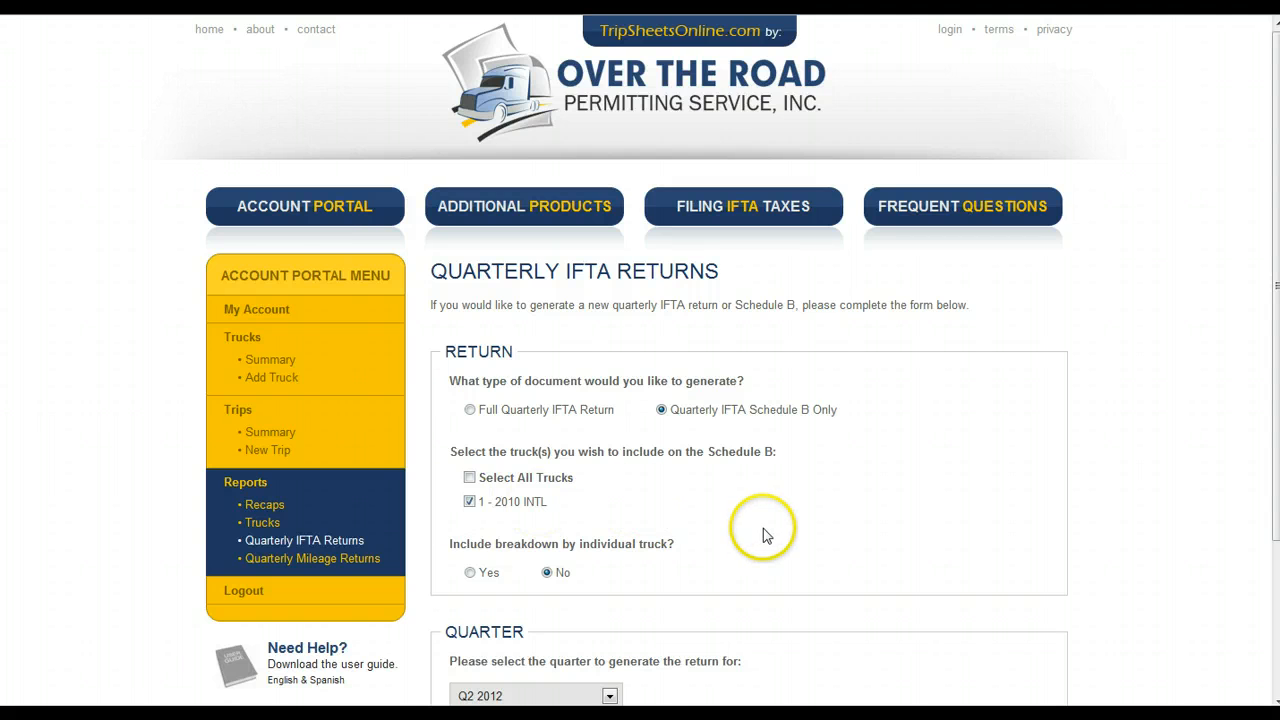
{"action": "scroll", "coordinate": [763, 528], "scroll_direction": "down", "scroll_amount": 3}
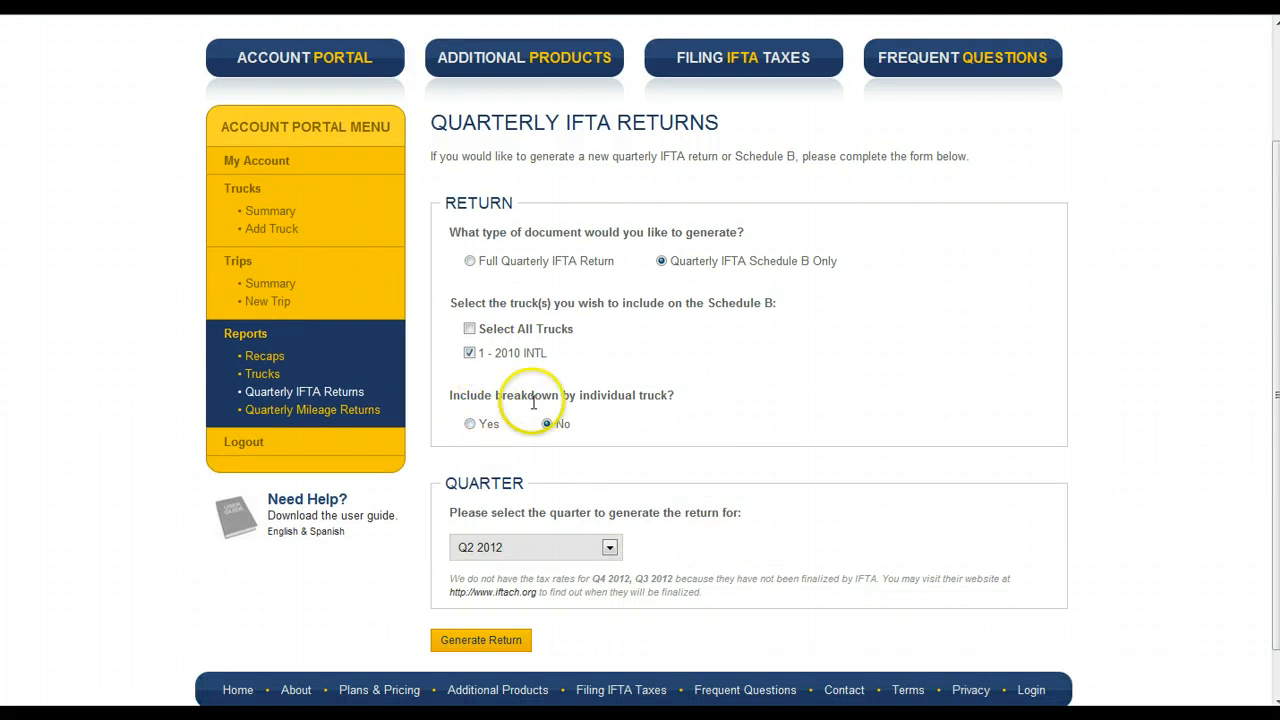